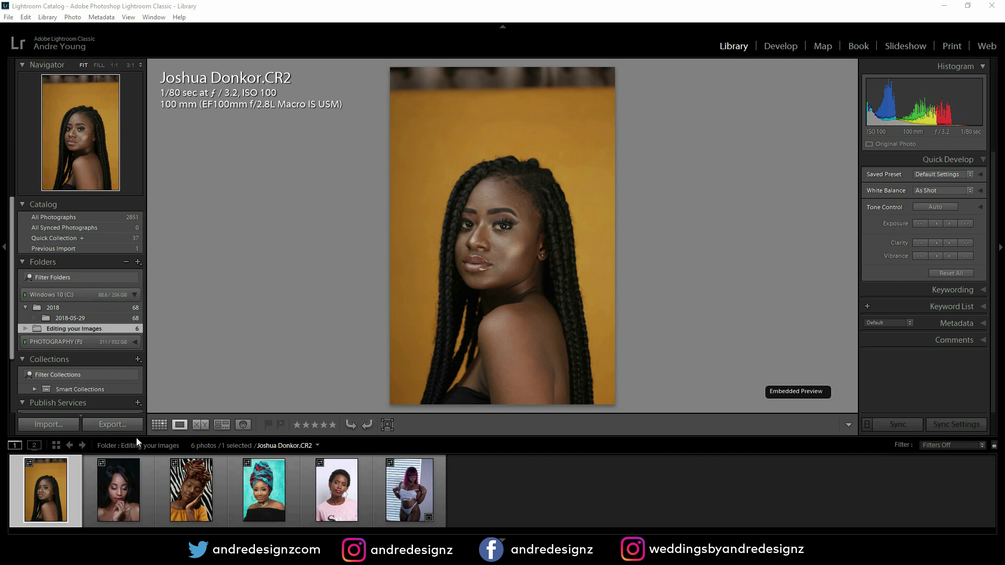
Browse the six portraits in the Editing your Images folder, first as a thumbnail grid and then as single enlarged images.
left_click(159, 425)
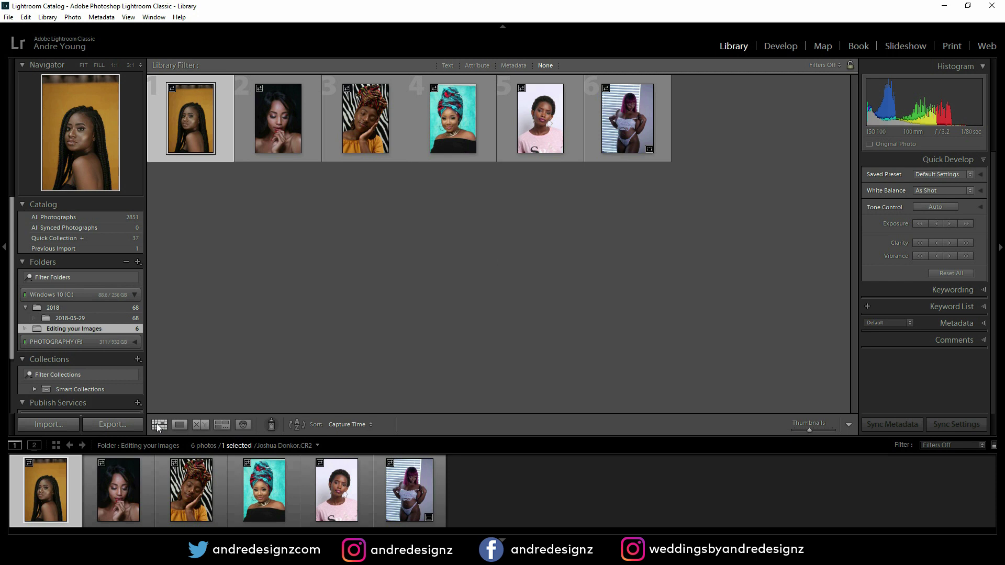
key("e")
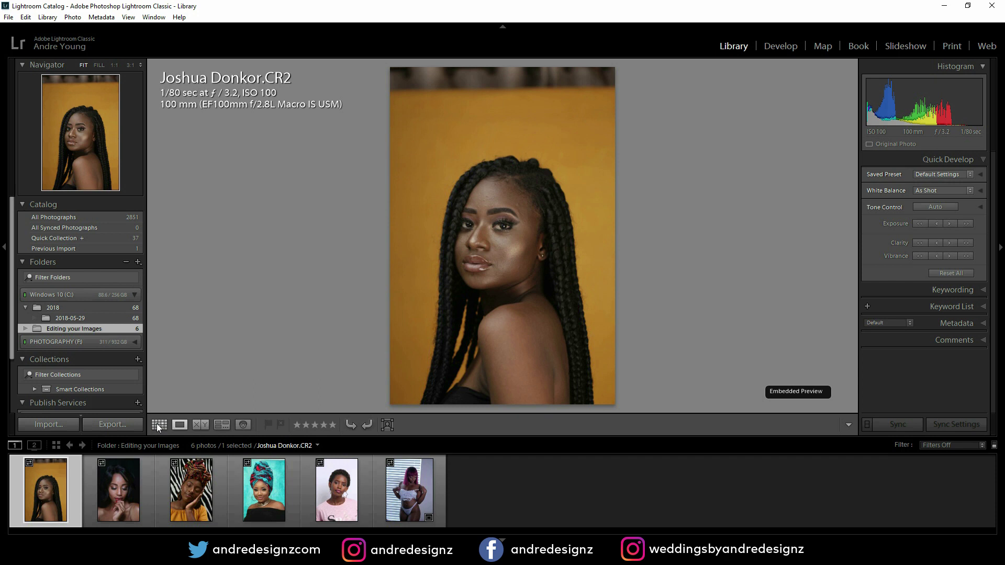
key("Right")
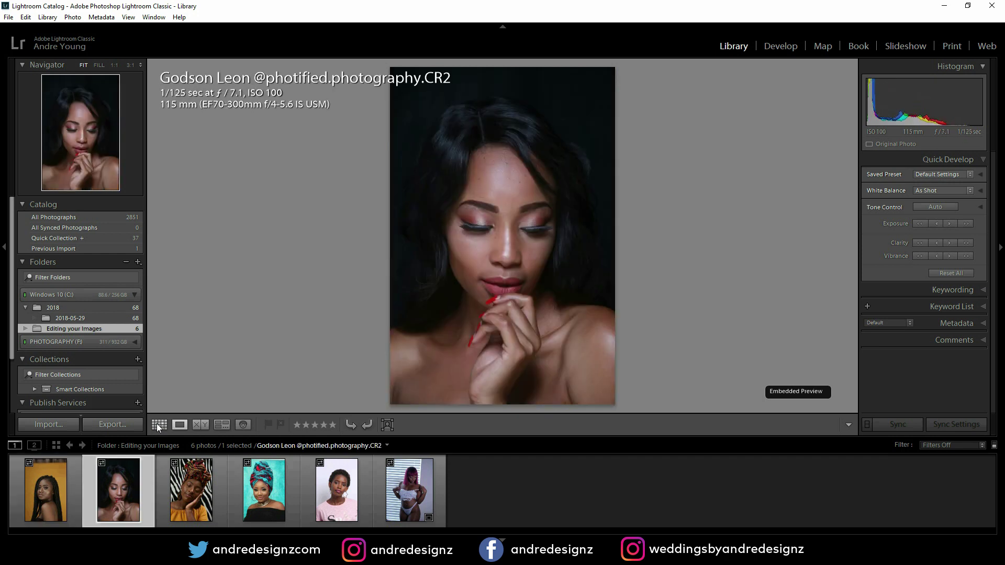
key("Right")
key("Right")
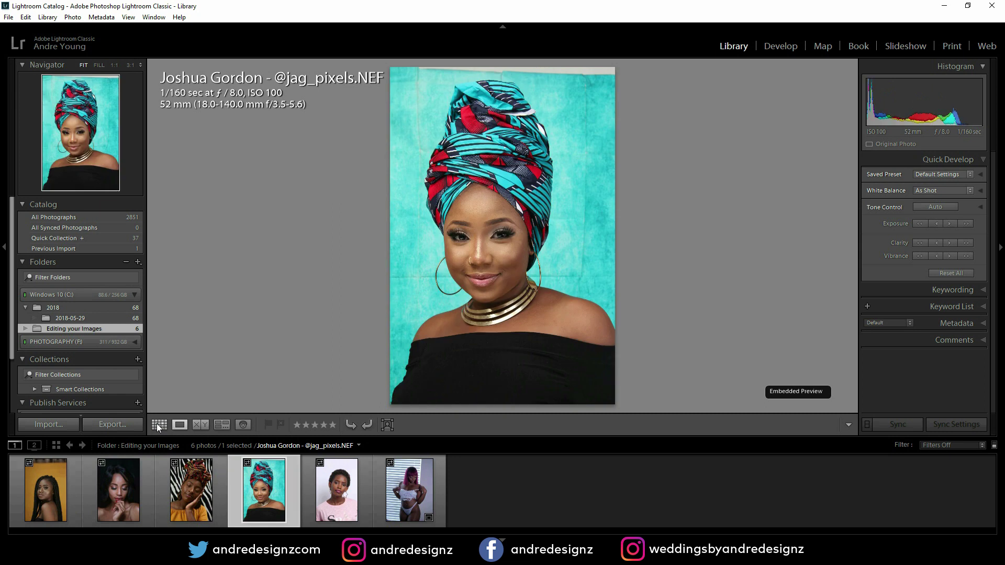
key("Right")
key("Right")
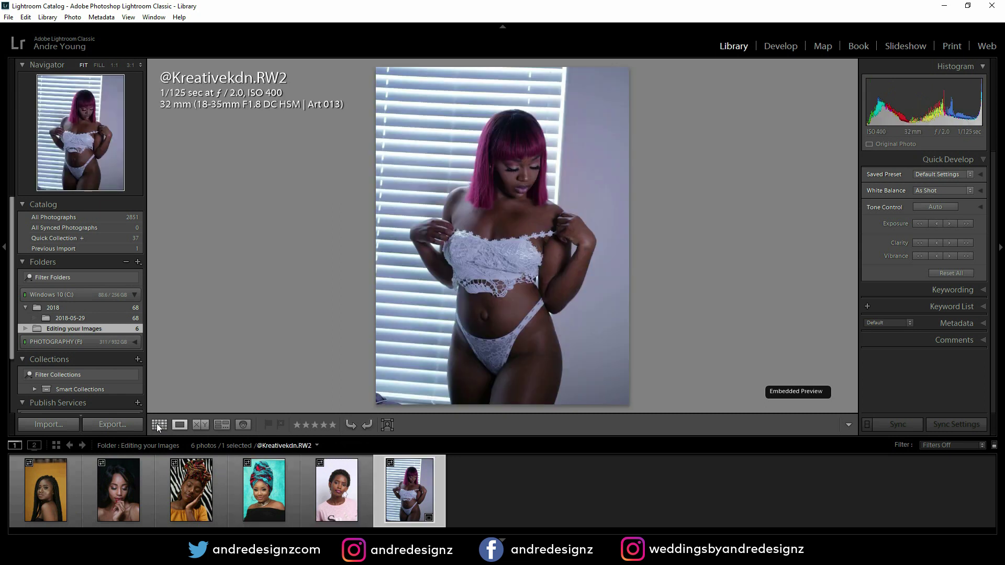
key("Left")
key("Home")
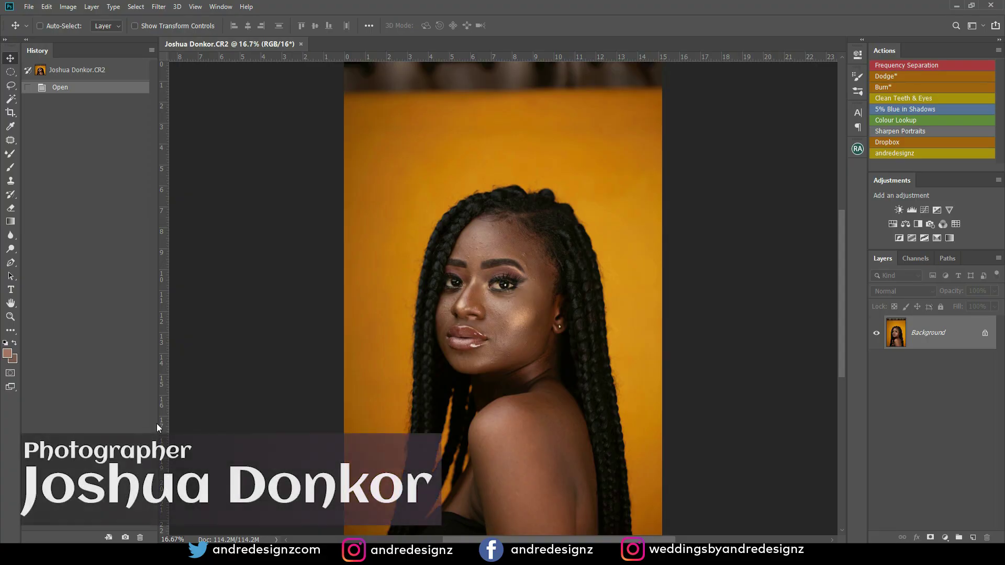
Crop the braided-hair portrait tightly around the woman's face and shoulder at a 4:5 (8:10) ratio.
key("ctrl+minus")
key("c")
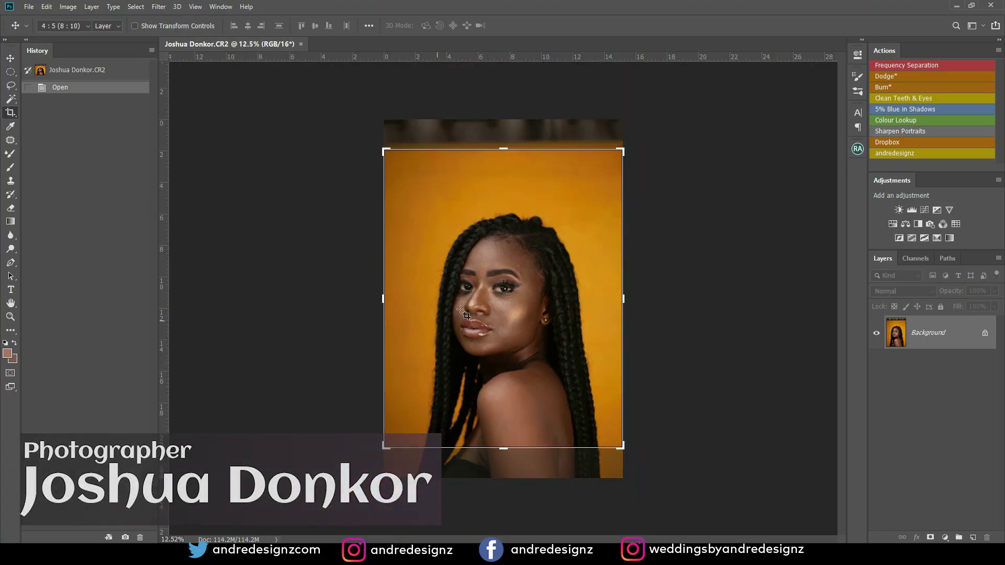
left_click_drag(505, 150, 518, 195)
left_click_drag(504, 404, 504, 370)
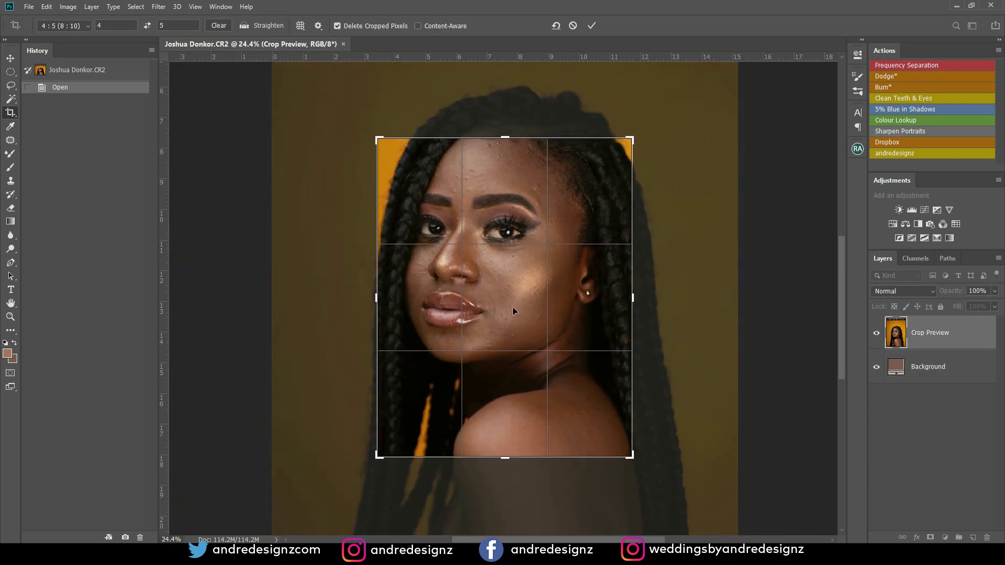
mouse_move(513, 306)
left_mouse_down()
mouse_move(546, 316)
mouse_move(524, 329)
mouse_move(533, 322)
mouse_move(520, 316)
left_mouse_up()
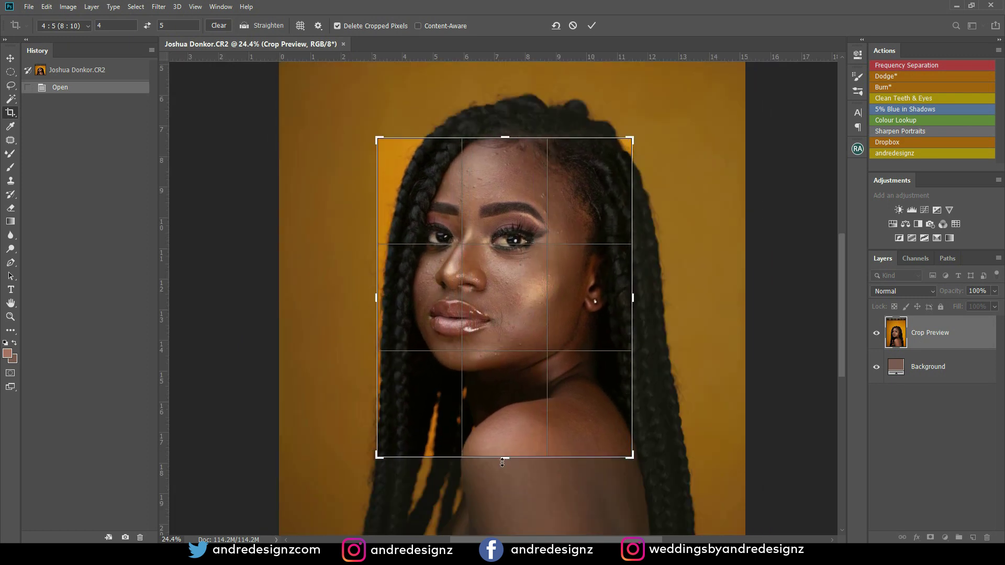
left_click_drag(502, 462, 504, 464)
key("Return")
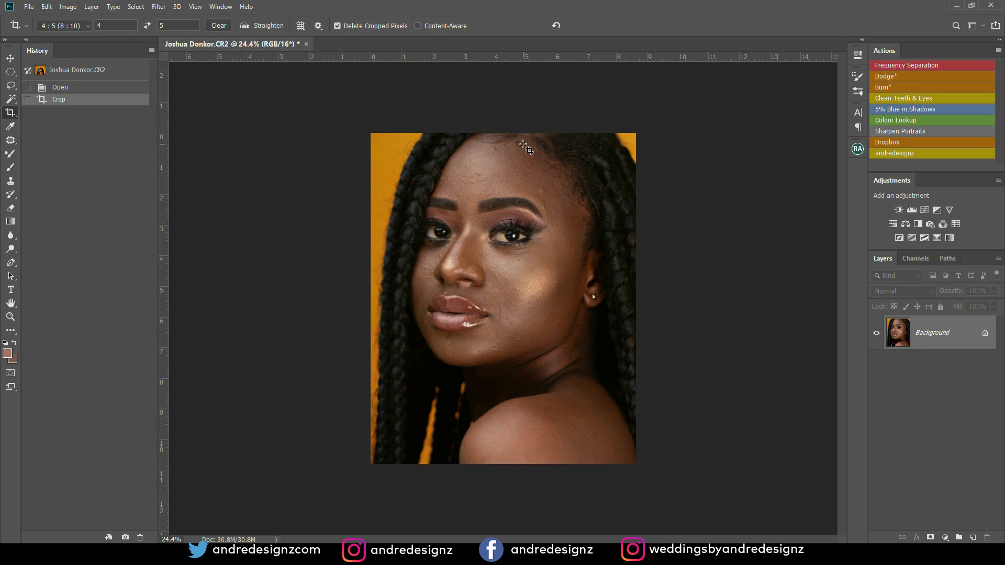
Run the Frequency Separation action on the cropped portrait with a Gaussian Blur radius of 10 pixels.
scroll(555, 246, "up", 5)
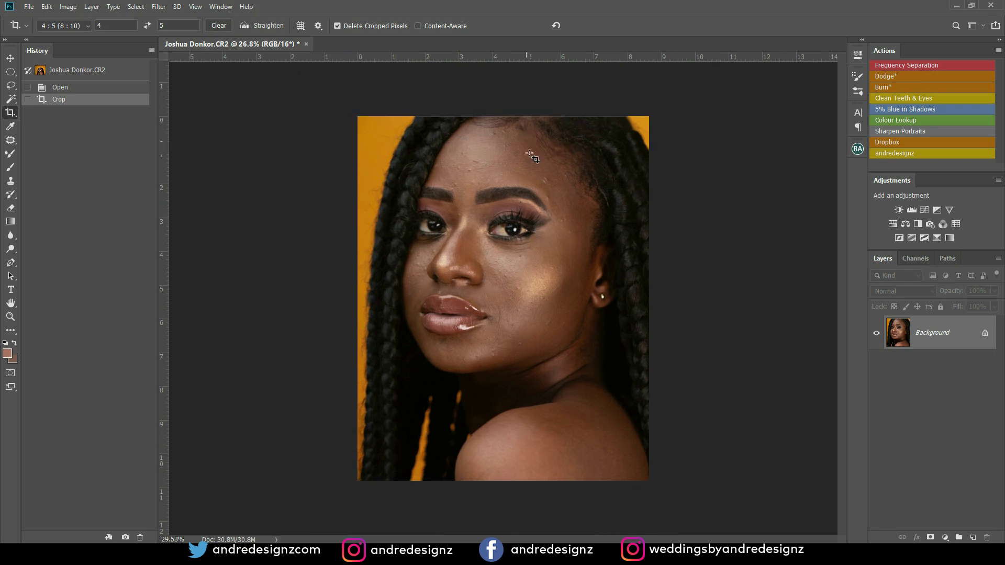
scroll(578, 294, "down", 5)
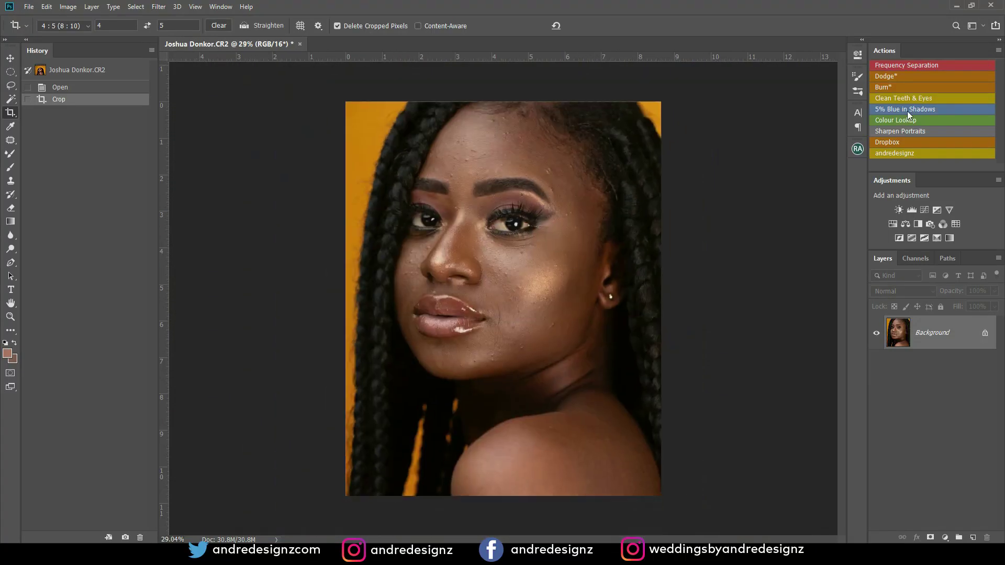
scroll(678, 301, "down", 1)
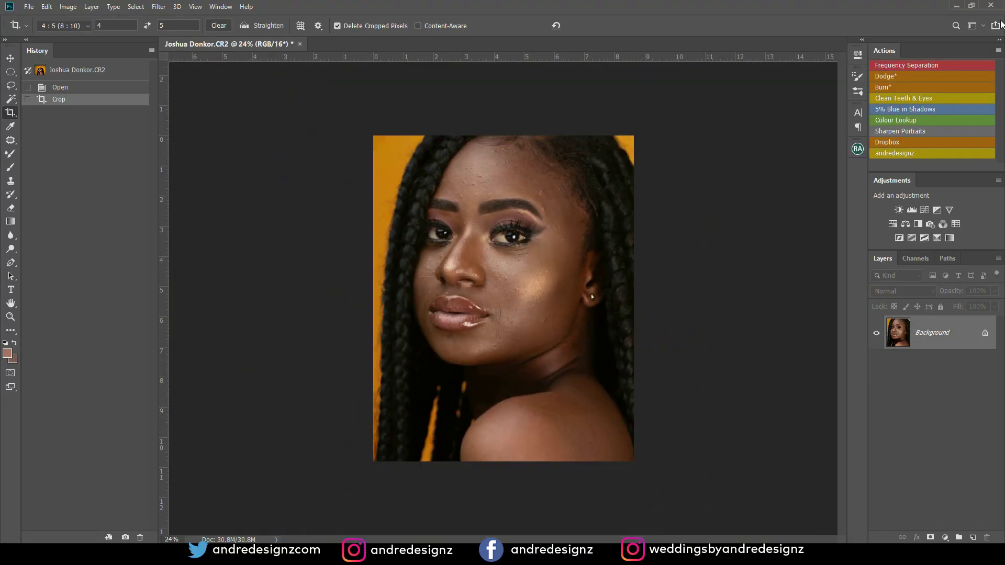
left_click(918, 65)
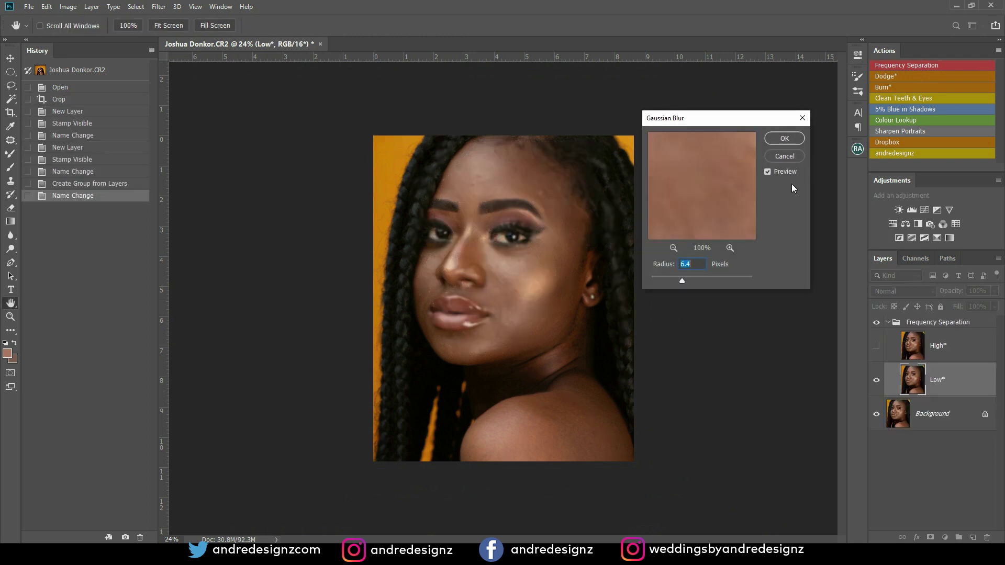
type("10")
left_click(777, 142)
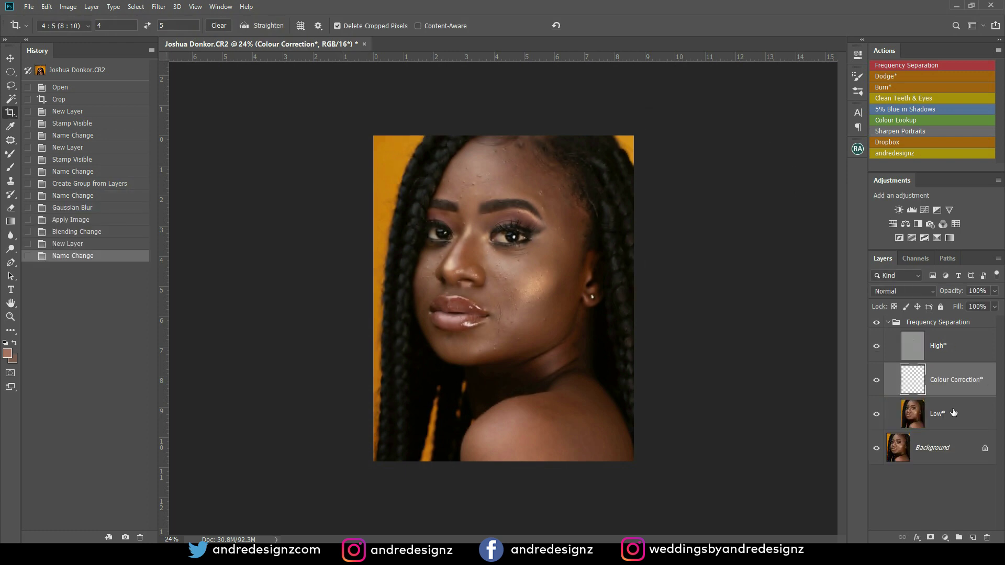
Activate the Mixer Brush on the Low* layer and review its brush load and wetness options.
left_click(954, 413)
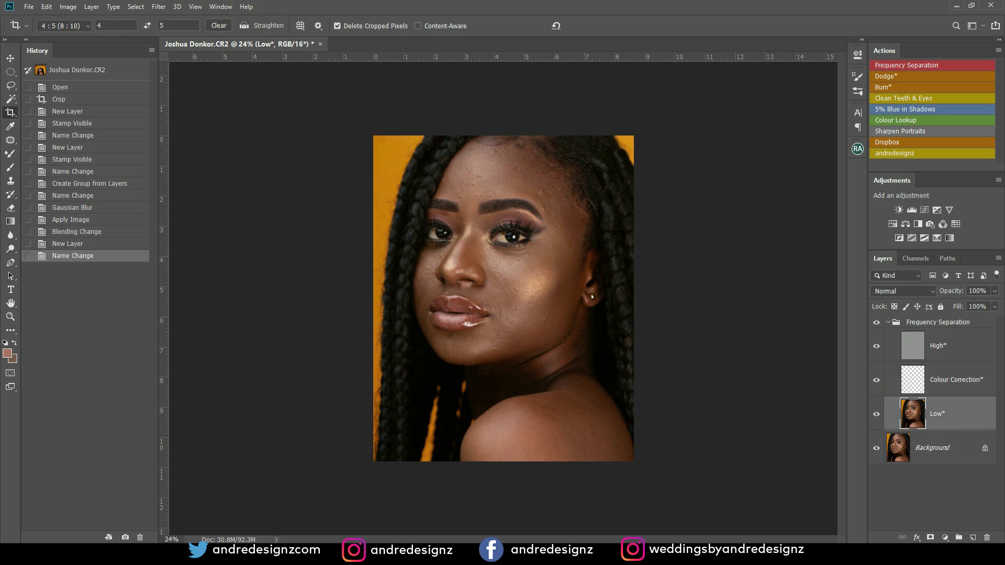
left_click(10, 155)
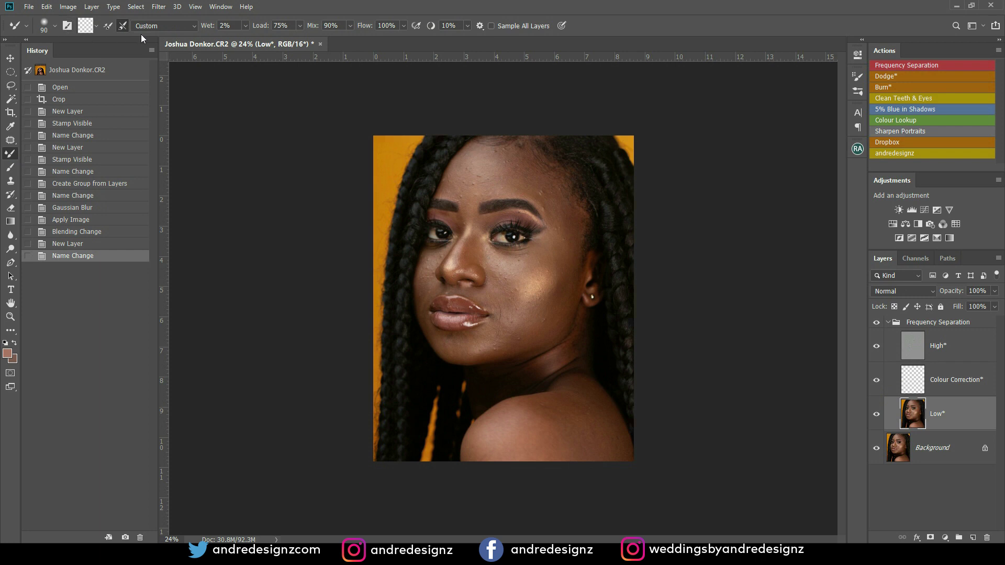
left_click(96, 26)
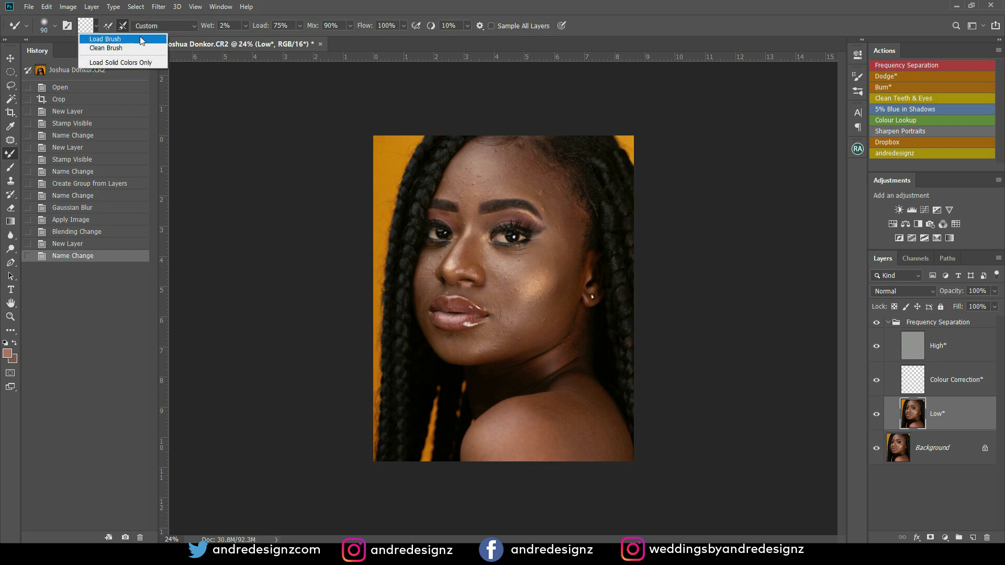
left_click(232, 25)
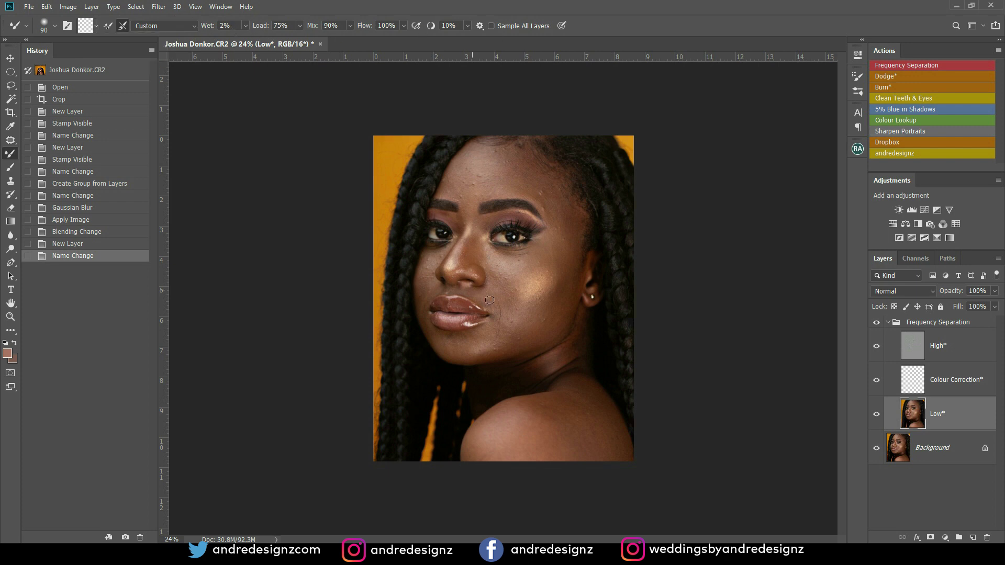
Blend the skin tones across the forehead on the Low* layer with an enlarged Mixer Brush of about 200 px.
scroll(527, 318, "up", 2)
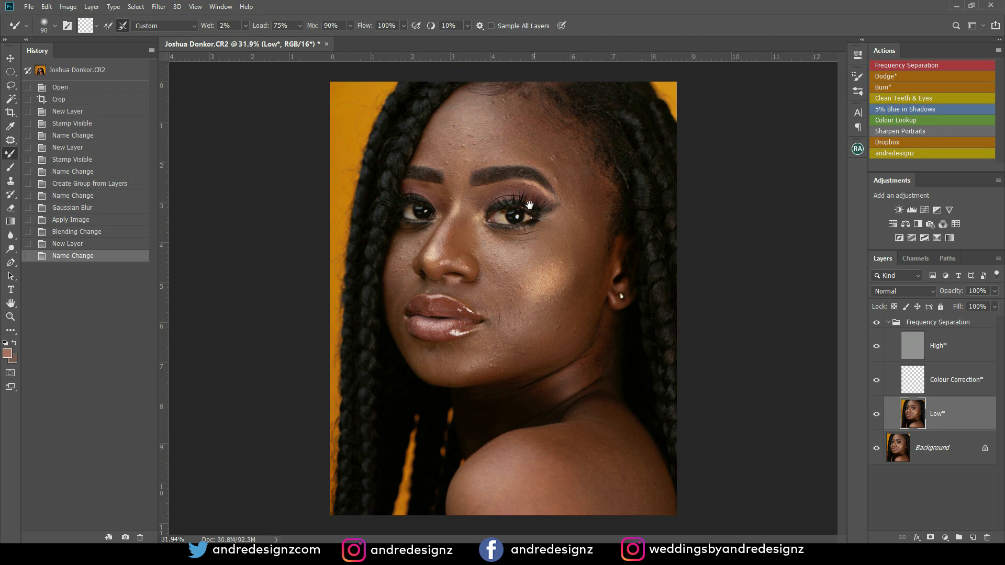
scroll(527, 188, "up", 2)
scroll(523, 152, "down", 1)
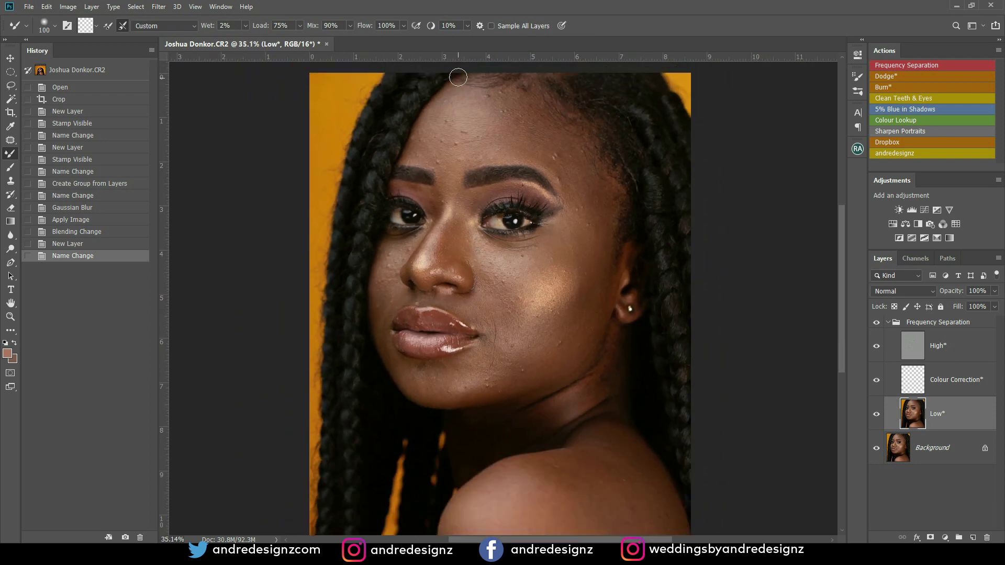
key("bracketright")
key("bracketright")
key("bracketright")
key("bracketright")
key("bracketright")
key("bracketright")
key("bracketright")
left_click_drag(475, 119, 472, 121)
key("bracketleft")
key("bracketleft")
key("bracketright")
key("bracketright")
mouse_move(505, 114)
left_mouse_down()
mouse_move(534, 136)
mouse_move(464, 134)
mouse_move(442, 151)
mouse_move(441, 130)
mouse_move(463, 128)
mouse_move(465, 145)
mouse_move(479, 135)
mouse_move(456, 149)
mouse_move(467, 128)
left_mouse_up()
key("bracketleft")
key("bracketleft")
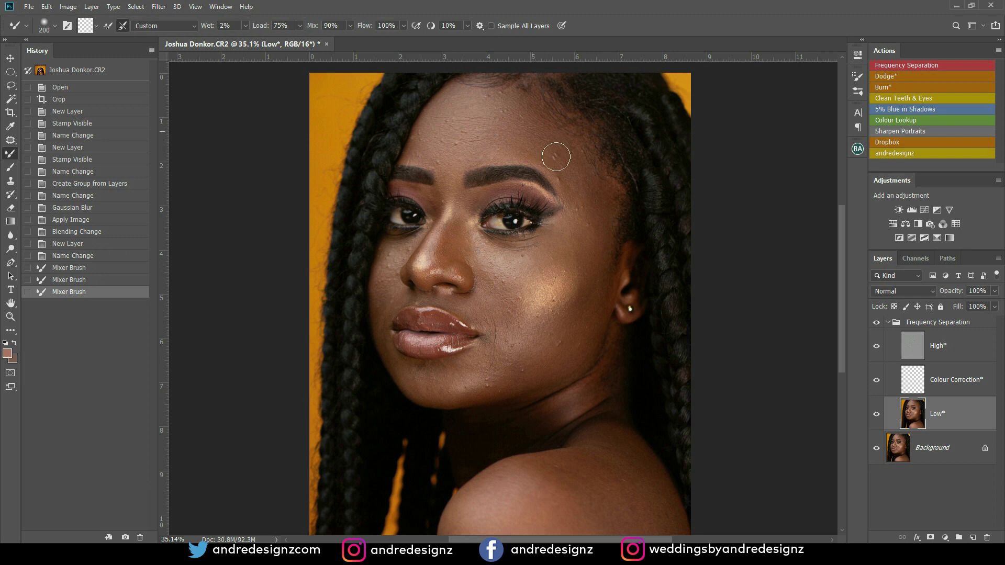
left_click_drag(556, 156, 529, 124)
left_click_drag(477, 156, 508, 128)
Blend the temple, the cheek nearest the ear and the side of the nose with the 200 px Mixer Brush.
mouse_move(577, 167)
left_mouse_down()
mouse_move(554, 152)
mouse_move(580, 209)
mouse_move(572, 155)
left_mouse_up()
left_click_drag(590, 189, 587, 207)
left_click_drag(593, 244, 590, 292)
left_click_drag(551, 339, 524, 341)
mouse_move(584, 312)
left_mouse_down()
mouse_move(576, 332)
mouse_move(597, 268)
left_mouse_up()
mouse_move(531, 298)
left_mouse_down()
mouse_move(555, 285)
mouse_move(525, 317)
mouse_move(565, 304)
left_mouse_up()
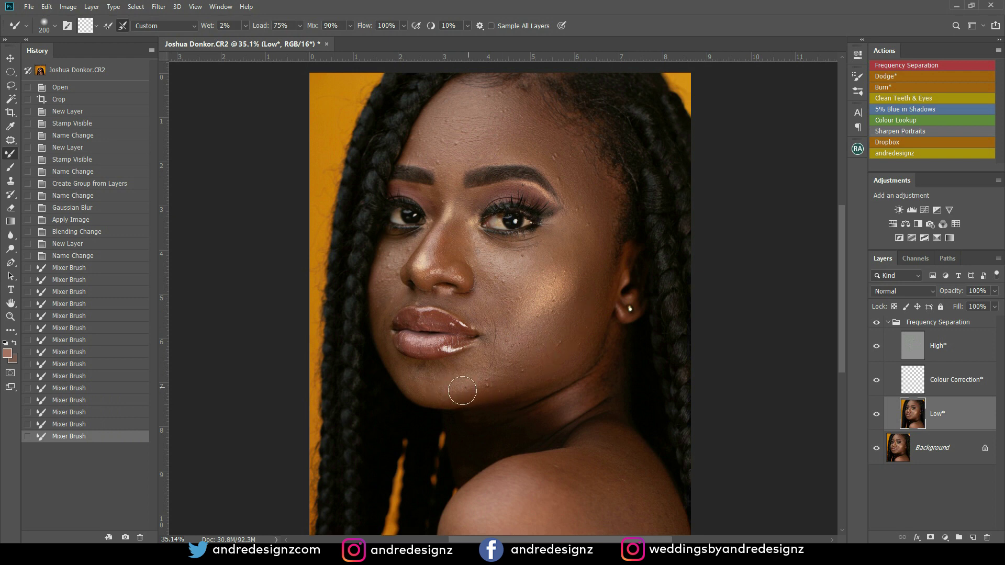
left_click(578, 305)
mouse_move(504, 287)
left_mouse_down()
mouse_move(484, 260)
mouse_move(538, 265)
mouse_move(544, 254)
mouse_move(527, 273)
mouse_move(552, 240)
mouse_move(525, 262)
mouse_move(488, 250)
mouse_move(502, 299)
mouse_move(503, 279)
mouse_move(495, 298)
mouse_move(464, 230)
mouse_move(448, 252)
left_mouse_up()
Blend the nose bridge with a 100 px Mixer Brush and the forehead between the eyebrows with a larger one.
key("bracketleft")
key("bracketleft")
key("bracketleft")
key("bracketleft")
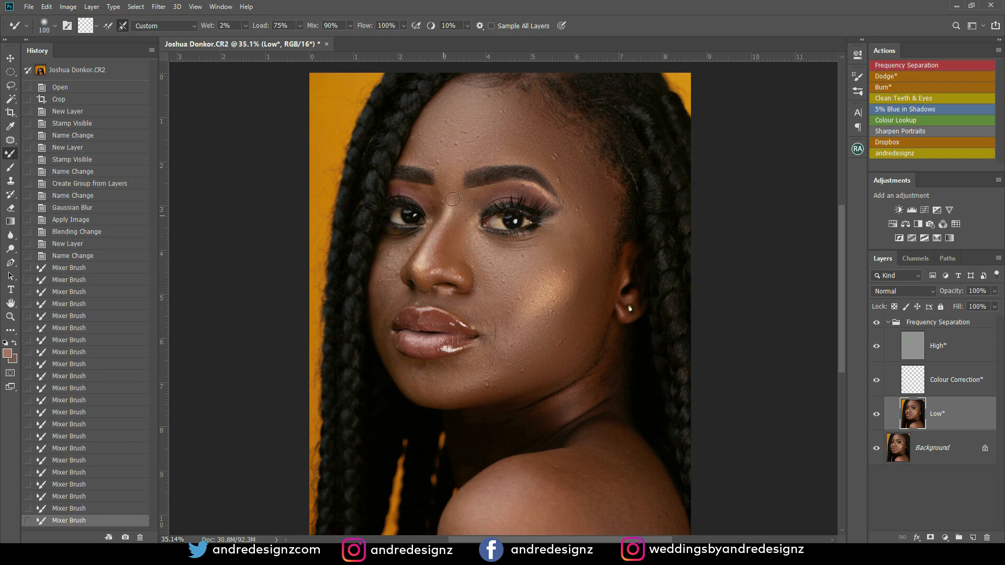
left_click(452, 199)
key("bracketright")
key("bracketright")
key("bracketright")
left_click(439, 157)
key("bracketleft")
key("bracketleft")
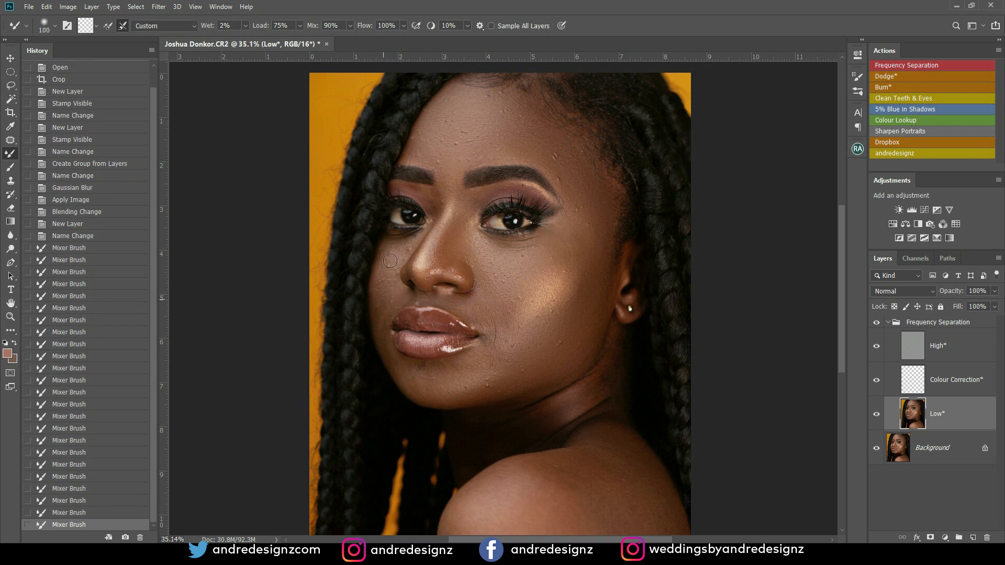
Blend the skin under the far eye, along the far cheek and around the chin with the 100 px Mixer Brush.
left_click_drag(410, 243, 414, 242)
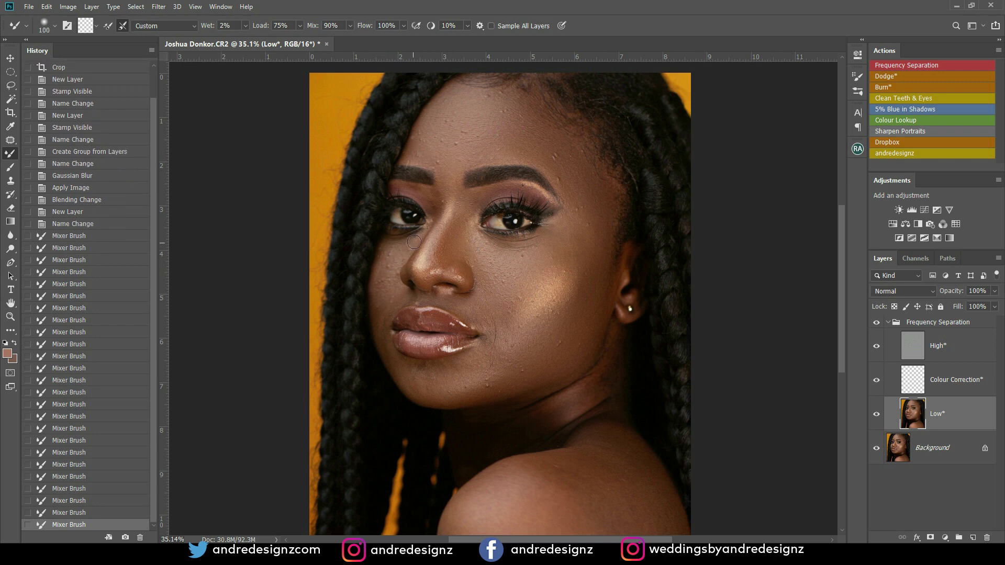
left_click(387, 318)
left_click(402, 369)
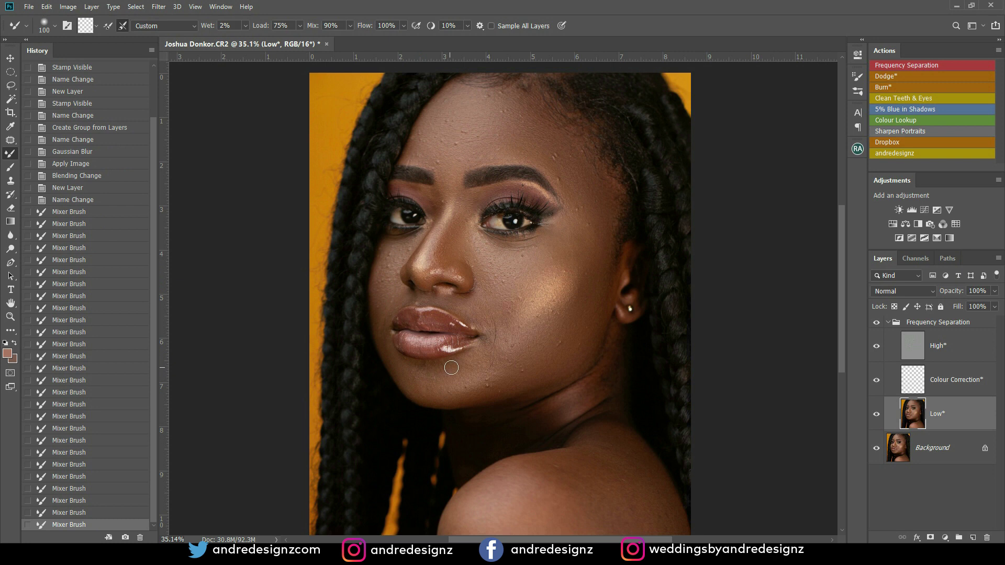
left_click_drag(442, 367, 442, 371)
left_click(420, 385)
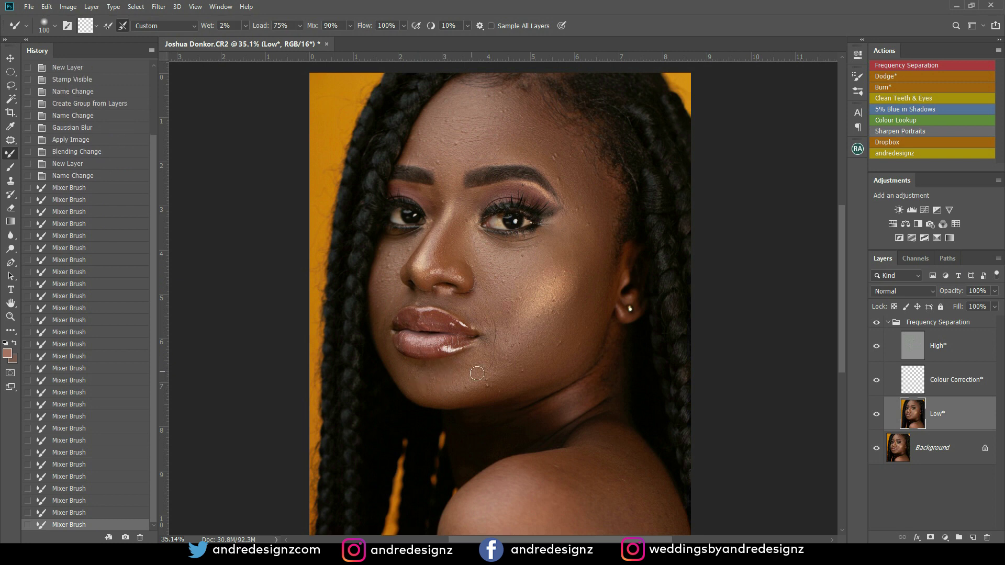
left_click(473, 393)
left_click(419, 389)
left_click(422, 375)
Blend the skin tones on the neck and the front of the shoulder with a 150 px Mixer Brush.
key("bracketright")
key("bracketright")
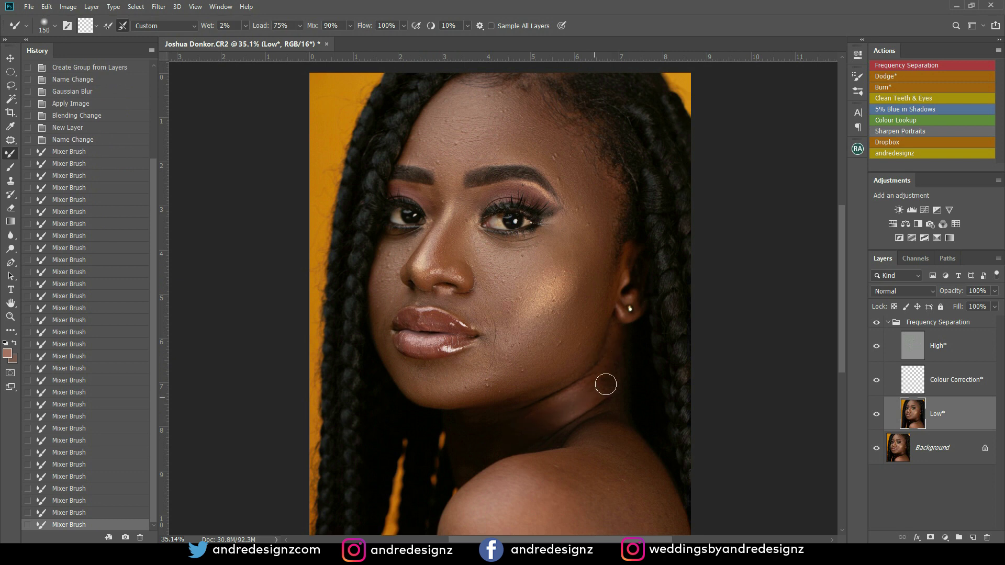
left_click_drag(515, 431, 550, 397)
left_click_drag(584, 388, 615, 200)
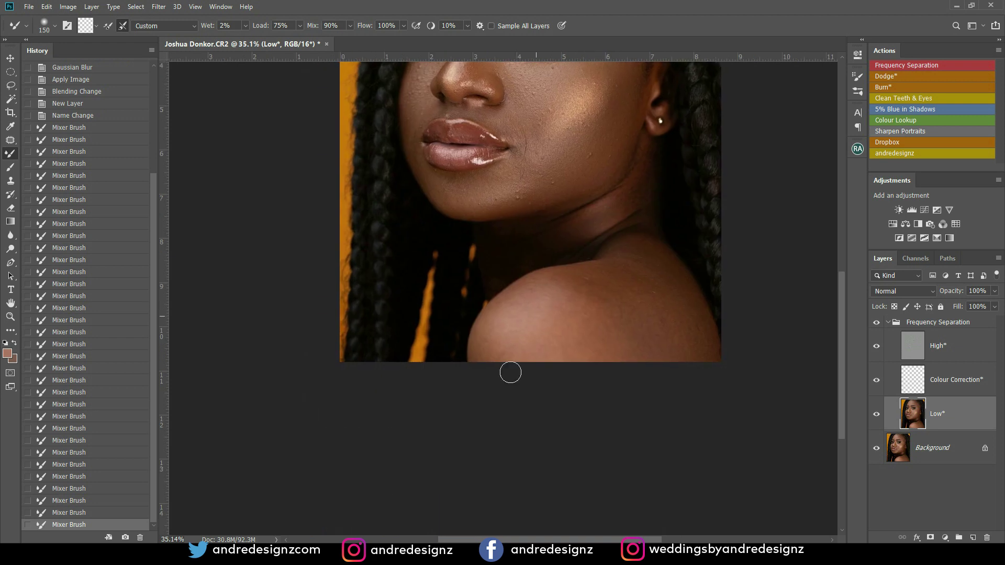
mouse_move(516, 314)
left_mouse_down()
mouse_move(481, 344)
mouse_move(571, 286)
left_mouse_up()
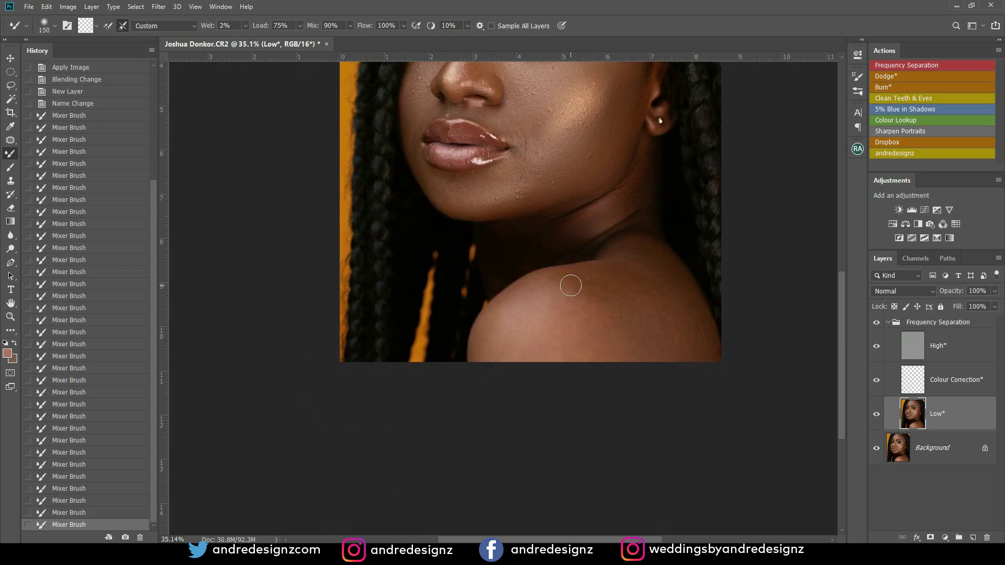
left_click(558, 355)
Smooth the broad tones across the rest of the shoulder, enlarging the Mixer Brush to 300 px.
mouse_move(648, 183)
left_mouse_down()
mouse_move(600, 318)
mouse_move(619, 266)
left_mouse_up()
mouse_move(603, 357)
left_mouse_down()
mouse_move(565, 416)
mouse_move(575, 368)
left_mouse_up()
key("bracketright")
key("bracketright")
key("bracketright")
key("bracketright")
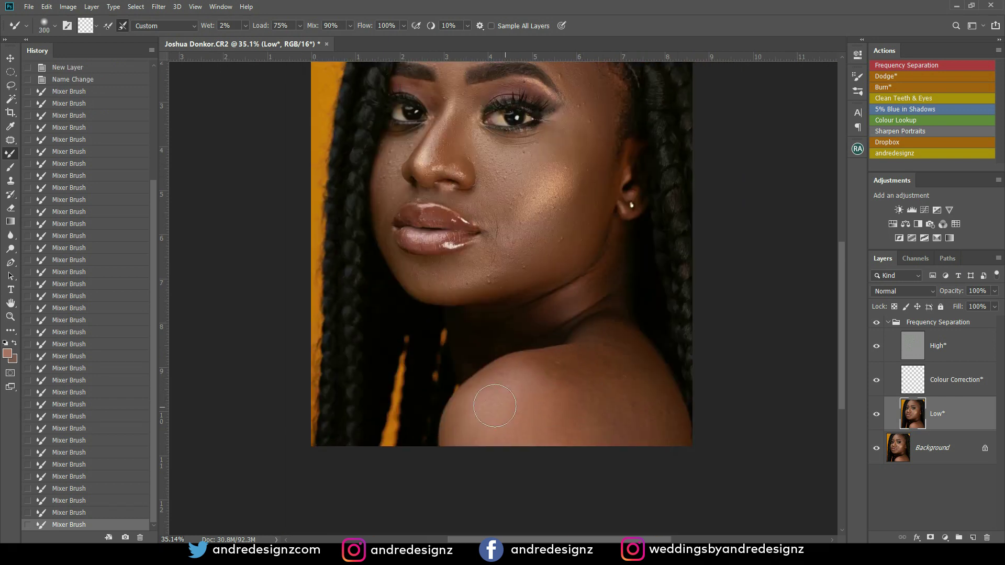
left_click_drag(516, 417, 576, 379)
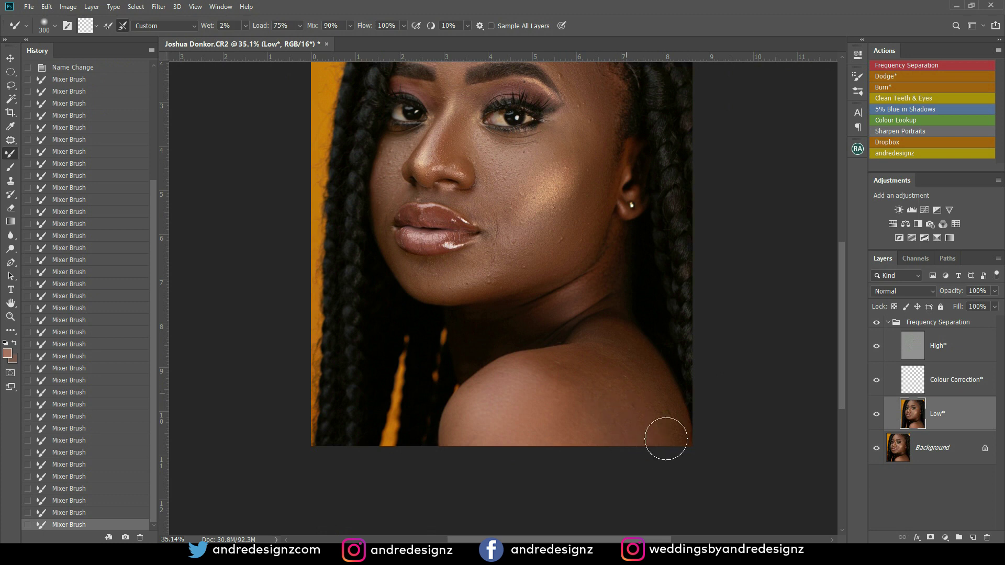
mouse_move(656, 423)
left_mouse_down()
mouse_move(612, 348)
mouse_move(612, 387)
mouse_move(576, 371)
mouse_move(637, 382)
mouse_move(677, 446)
mouse_move(630, 357)
mouse_move(619, 355)
mouse_move(634, 392)
left_mouse_up()
Return to the face with a smaller Mixer Brush and blend the inner eye area and the cheek highlight.
key("space")
left_click_drag(598, 265, 635, 339)
key("bracketleft")
key("bracketleft")
key("bracketleft")
key("bracketleft")
key("bracketleft")
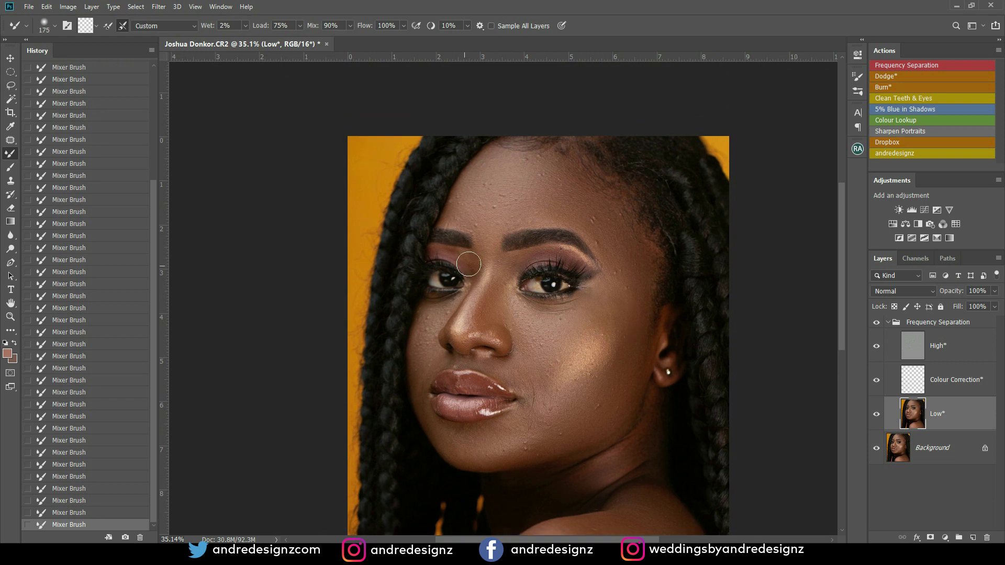
left_click_drag(459, 255, 473, 263)
mouse_move(592, 351)
left_mouse_down()
mouse_move(588, 145)
mouse_move(593, 346)
left_mouse_up()
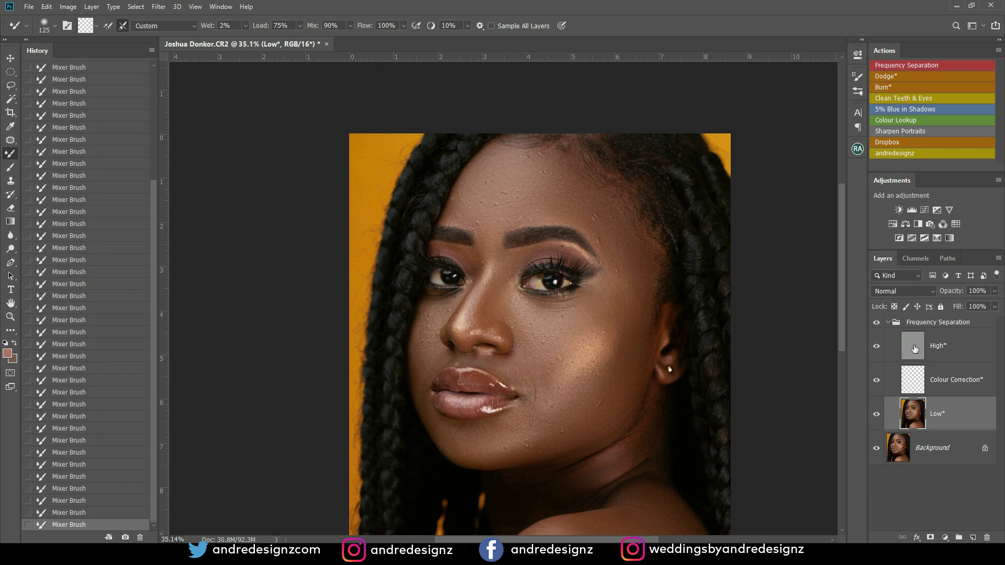
Switch to the Clone Stamp on the High* layer and clone clean texture over the bumps in the middle of the forehead.
key("s")
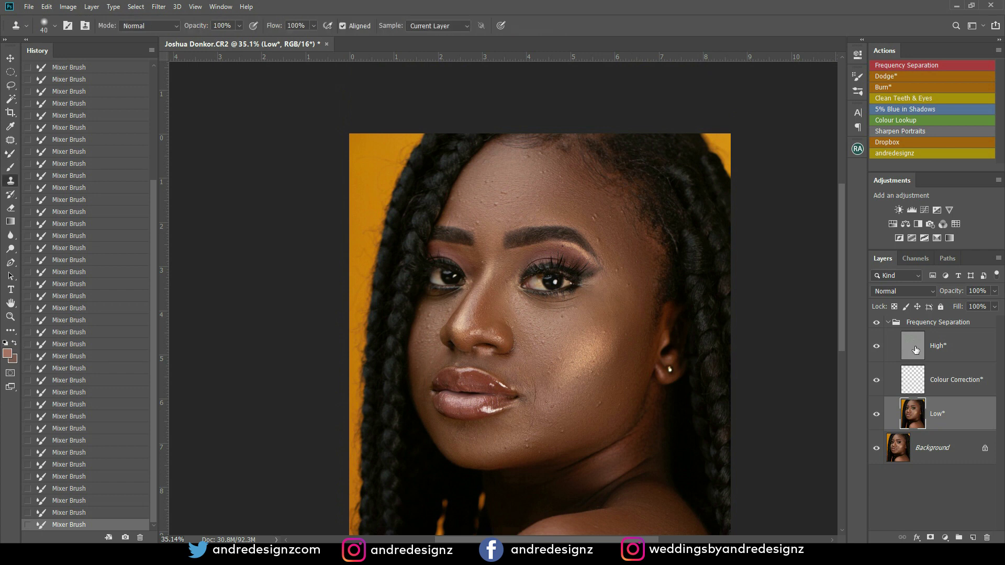
left_click(917, 350)
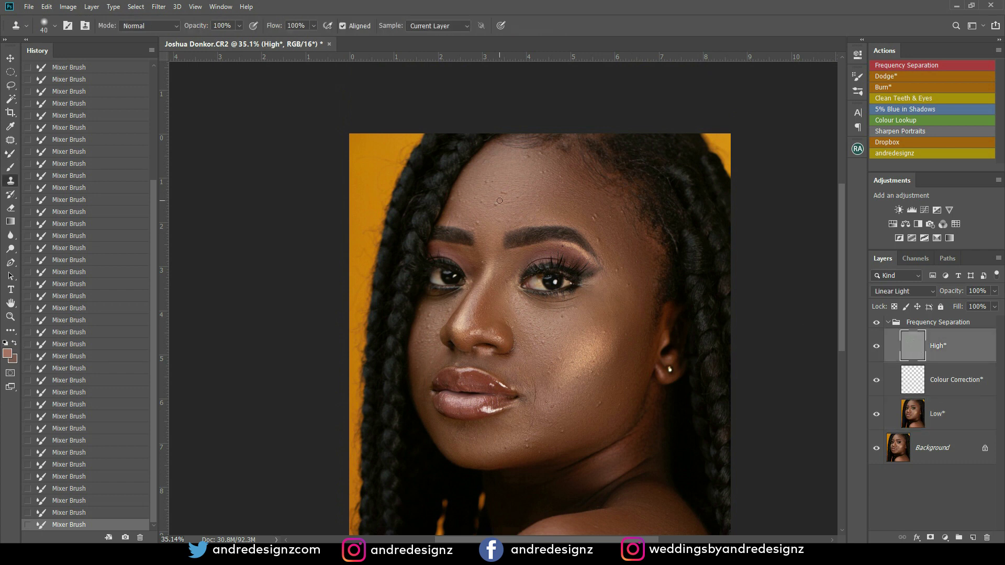
scroll(501, 201, "up", 2)
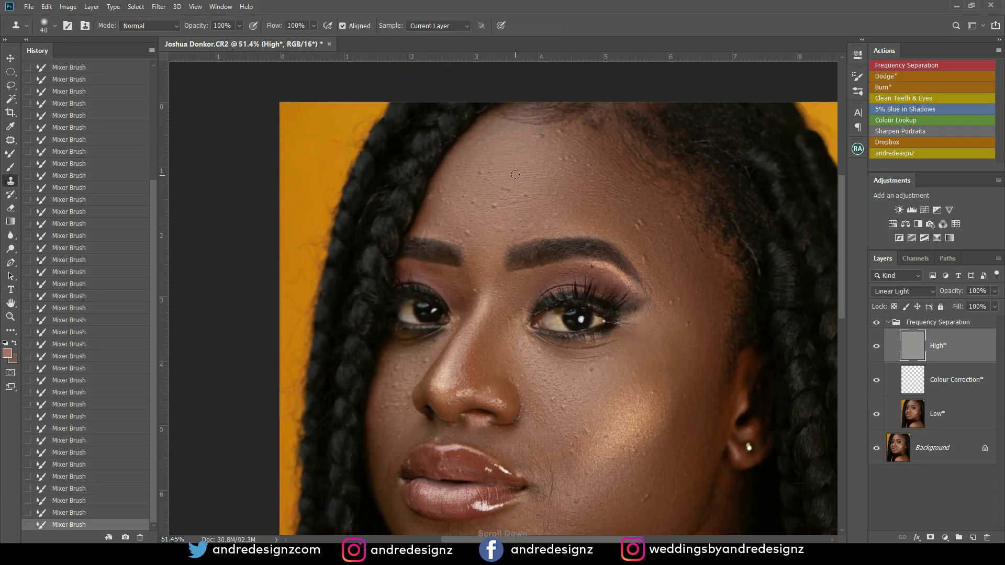
left_click(507, 178, "alt")
left_click_drag(512, 191, 509, 185)
left_click(493, 180)
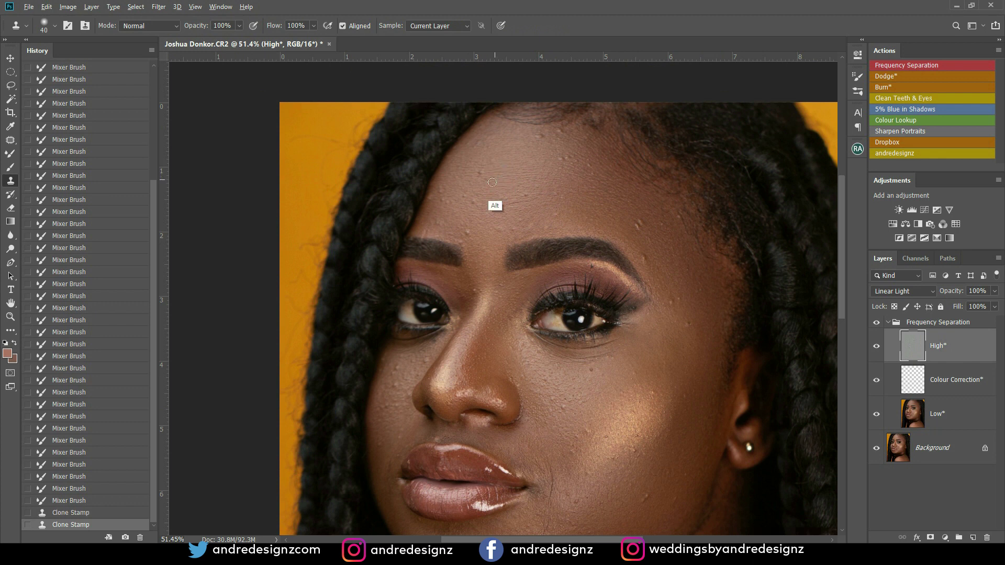
left_click(491, 182)
left_click(494, 177)
Clone out the bumps on the upper forehead beside the far-side hairline.
left_click(492, 163)
left_click(490, 153)
left_click(491, 149)
left_click(495, 154)
left_click(485, 146)
left_click(487, 154)
left_click(493, 148, "alt")
left_click(509, 147)
left_click(507, 149)
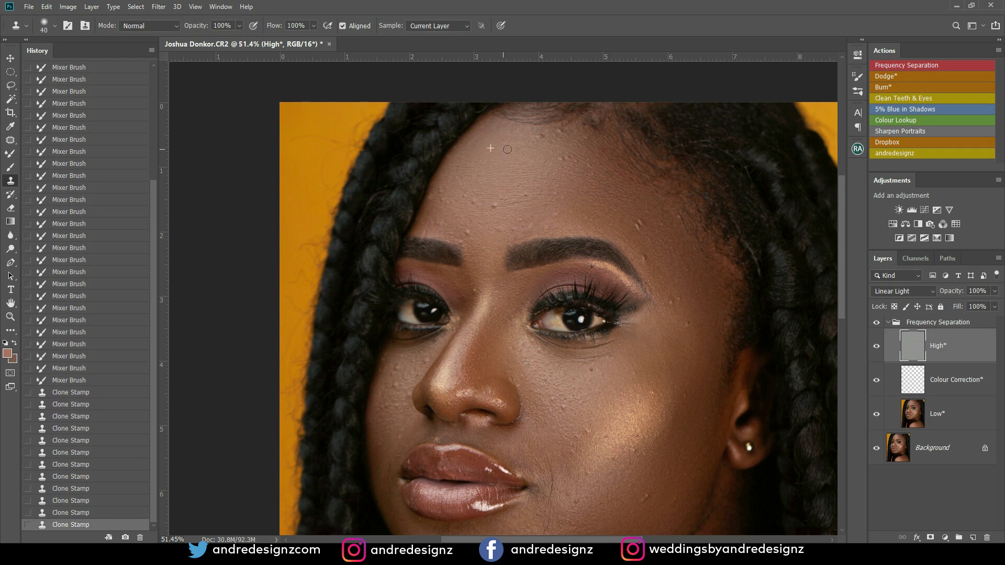
Clone smooth skin texture over the bumps just below the hairline at the top centre of the forehead.
left_click(542, 143)
left_click(547, 135)
left_click(557, 128)
left_click(564, 141)
left_click(565, 146)
left_click(562, 150)
left_click(559, 138)
Resample clean skin and clone out the remaining bumps on the upper forehead toward the near temple.
left_click_drag(546, 175, 517, 151)
left_click(540, 152, "alt")
left_click(533, 138)
left_click(552, 143)
left_click(546, 140)
left_click(552, 156, "alt")
left_click(562, 146)
left_click(559, 144)
Clone out the bumps across the centre of the forehead above the near eyebrow.
left_click(554, 178)
left_click(545, 179)
left_click(525, 203)
left_click(519, 207)
left_click(526, 222)
left_click(515, 210)
left_click(501, 198)
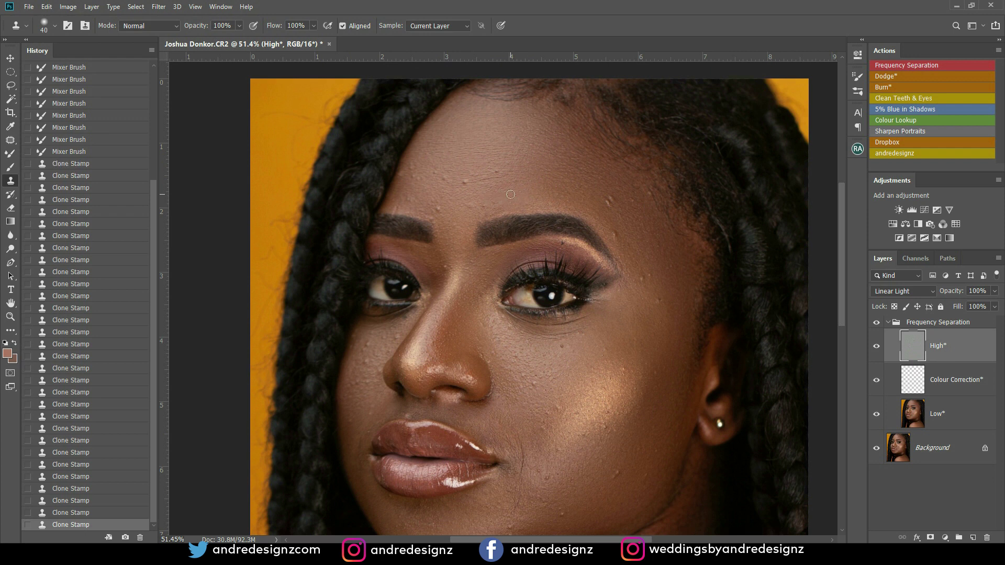
Clean the raised lines and bumps on the lower forehead above and between the eyebrows, out to the far-side braids.
left_click(495, 202)
left_click(489, 182)
left_click(479, 186)
left_click(463, 186)
left_click(482, 202)
left_click(468, 207)
left_click(498, 198, "alt")
left_click(480, 201)
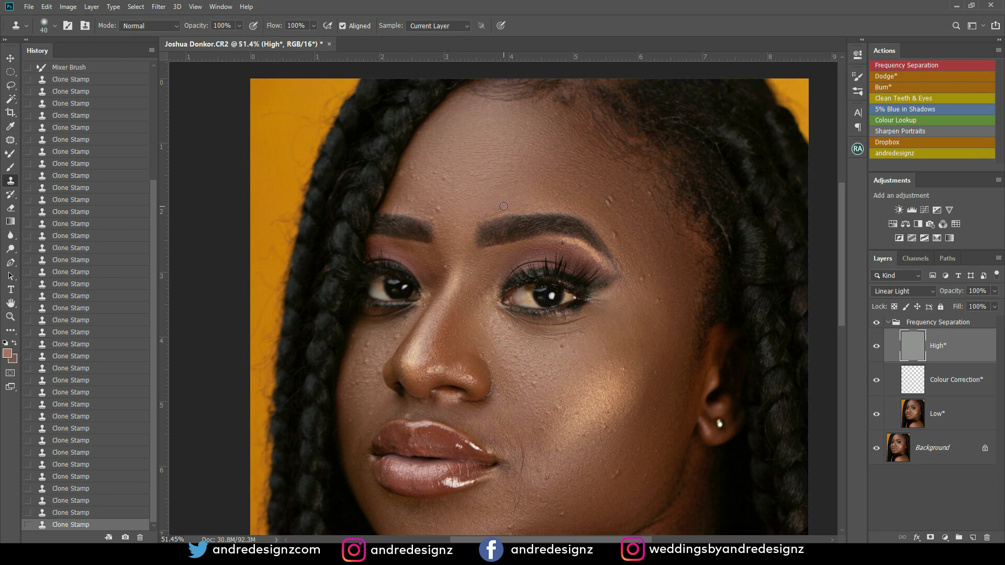
left_click(474, 215)
left_click_drag(409, 172, 418, 162)
left_click(407, 168)
Clone out the bumps on the near temple beside the outer corner of the eye, resampling clean skin nearby.
left_click_drag(623, 223, 550, 172)
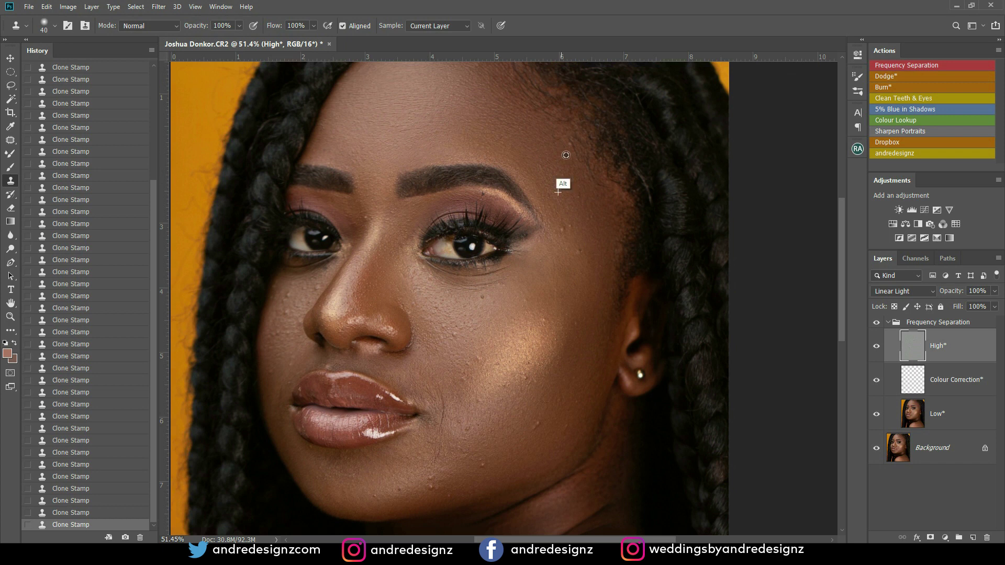
left_click_drag(580, 175, 574, 116)
left_click(597, 162, "alt")
left_click(582, 160)
left_click(594, 162, "alt")
left_click(577, 164)
left_click(590, 157, "alt")
left_click(589, 157, "alt")
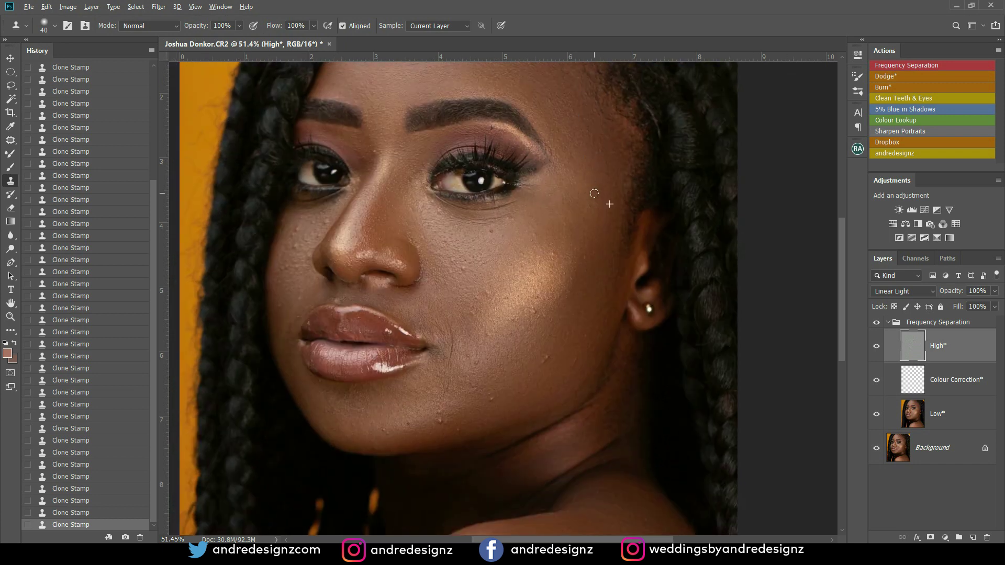
left_click(601, 164, "alt")
left_click(565, 177)
left_click_drag(591, 154, 606, 199)
left_click(605, 193, "alt")
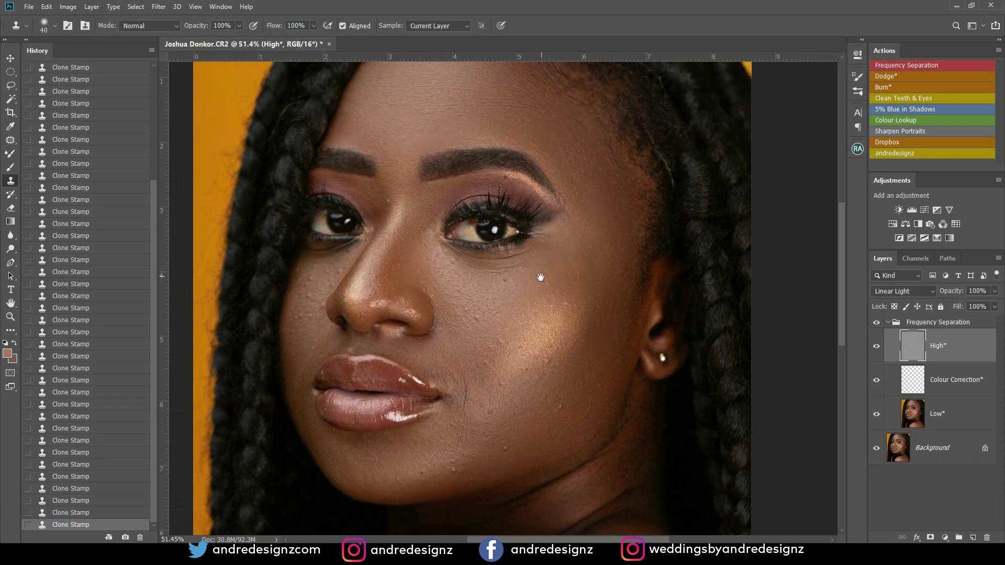
Clone clean texture over the skin just below the outer part of the near eye, redoing the undone first stroke.
left_click_drag(565, 257, 610, 155)
left_click(554, 186, "alt")
left_click(549, 178)
key("ctrl+z")
left_click(564, 186, "alt")
left_click_drag(572, 180, 572, 187)
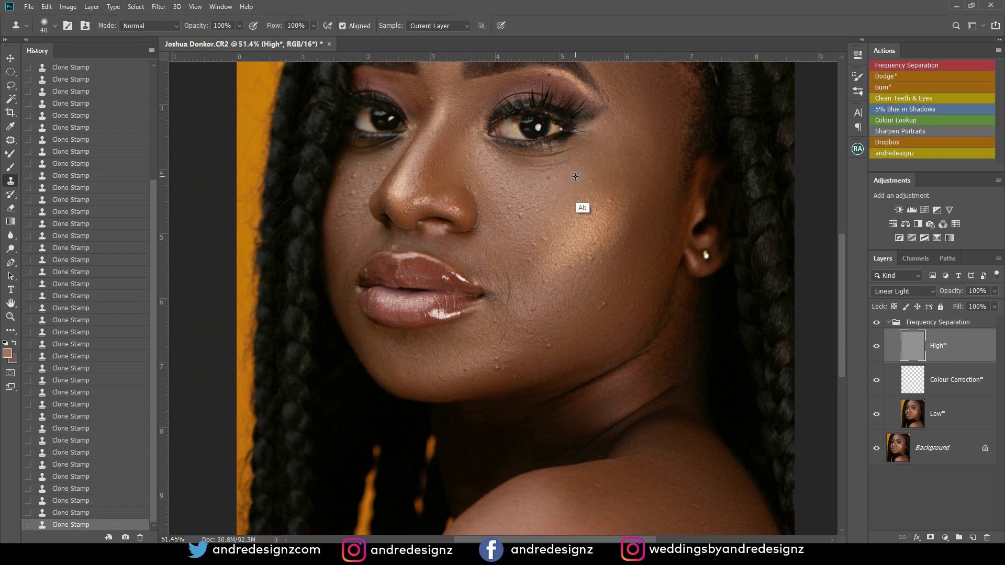
Clone out the bumps on the golden highlight of the near cheek.
left_click(594, 187)
left_click(590, 227)
left_click(608, 226, "alt")
left_click(594, 243)
left_click(607, 237, "alt")
left_click(639, 252, "alt")
Clone out the bumps on the inner near cheek, below the eye and beside the nose.
left_click_drag(554, 218, 589, 281)
left_click(571, 317, "alt")
left_click(561, 283)
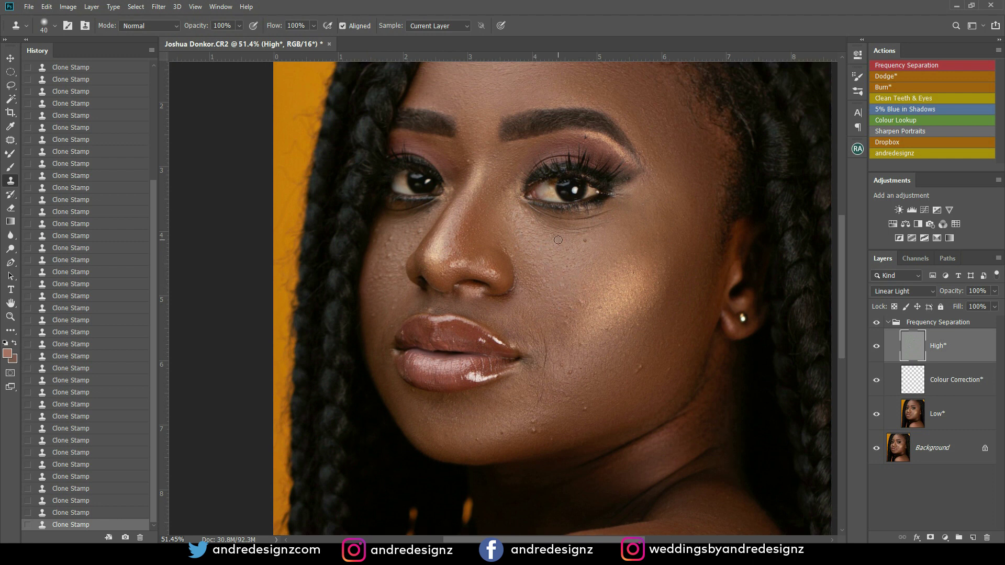
scroll(561, 238, "up", 3)
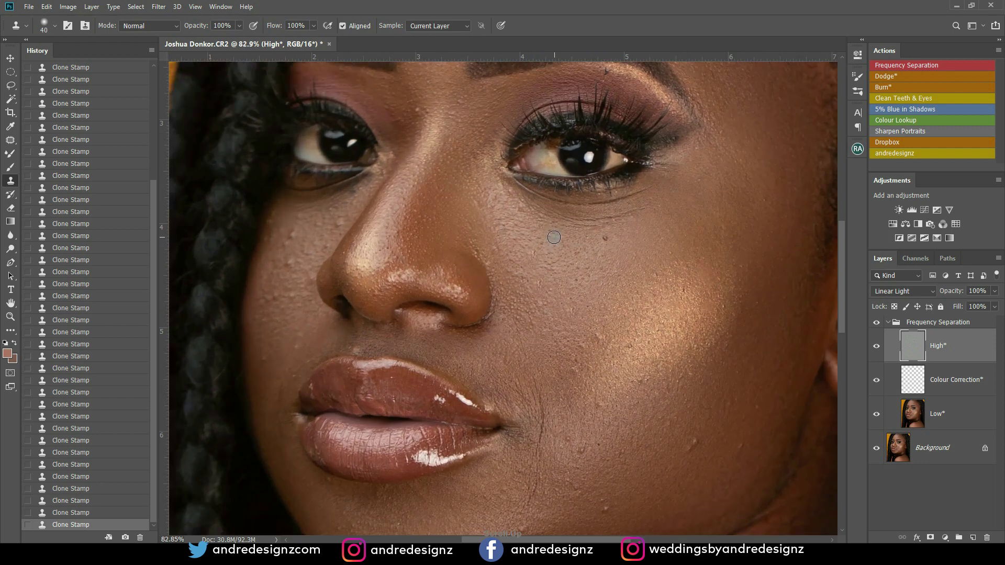
left_click(530, 227, "alt")
left_click(511, 208)
left_click(514, 231, "alt")
left_click(514, 236)
left_click(514, 236)
left_click(604, 263)
left_click(545, 265)
left_click(495, 230)
Clone out the small dark mark on the eyelid just under the near eyebrow.
left_click_drag(486, 188, 534, 296)
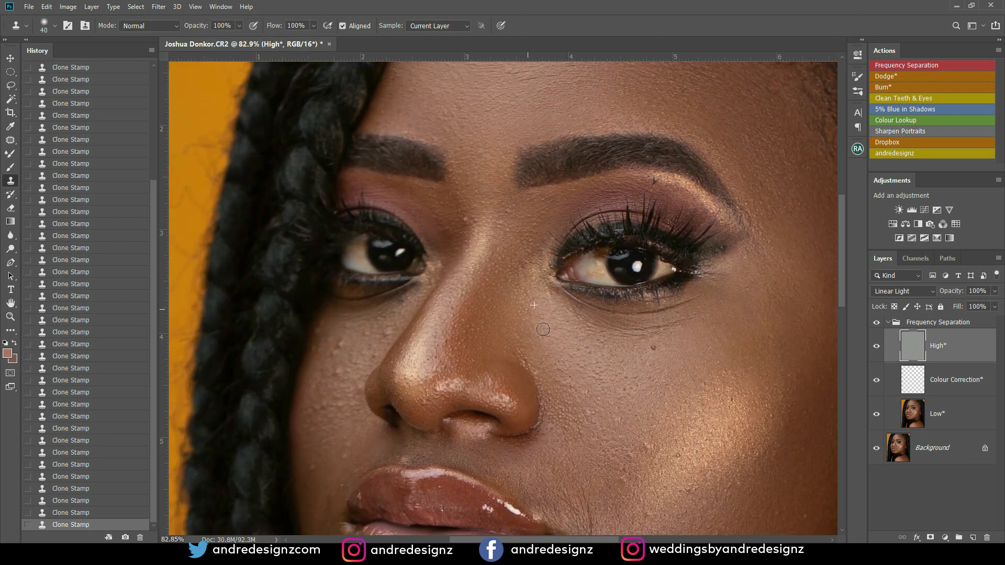
left_click_drag(538, 238, 583, 383)
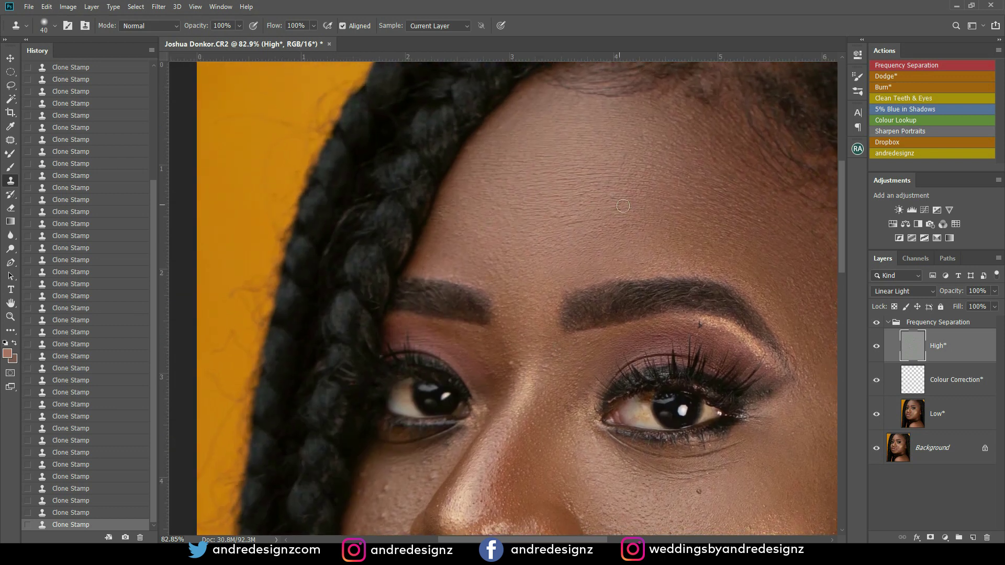
left_click_drag(623, 235, 599, 173)
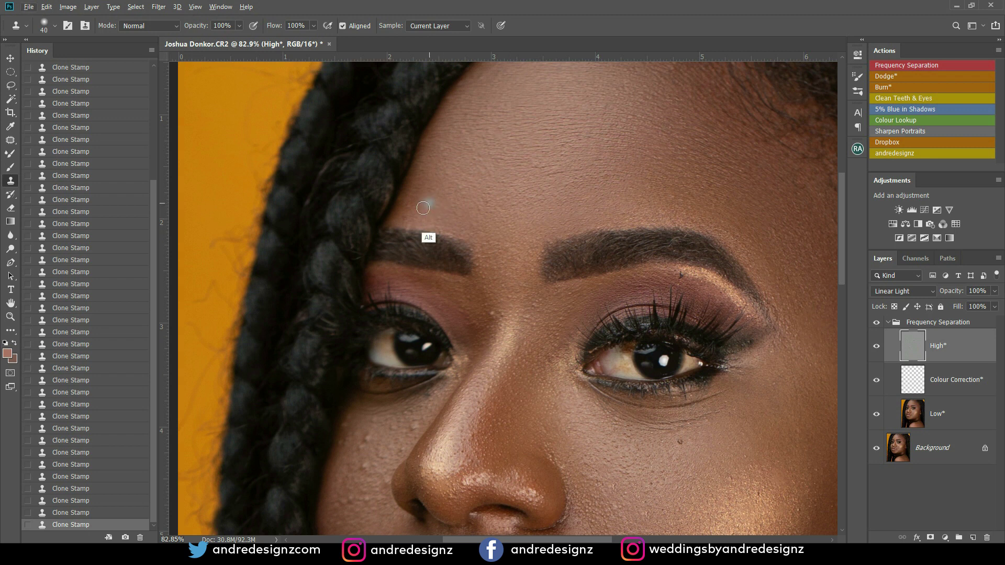
scroll(529, 179, "right", 6)
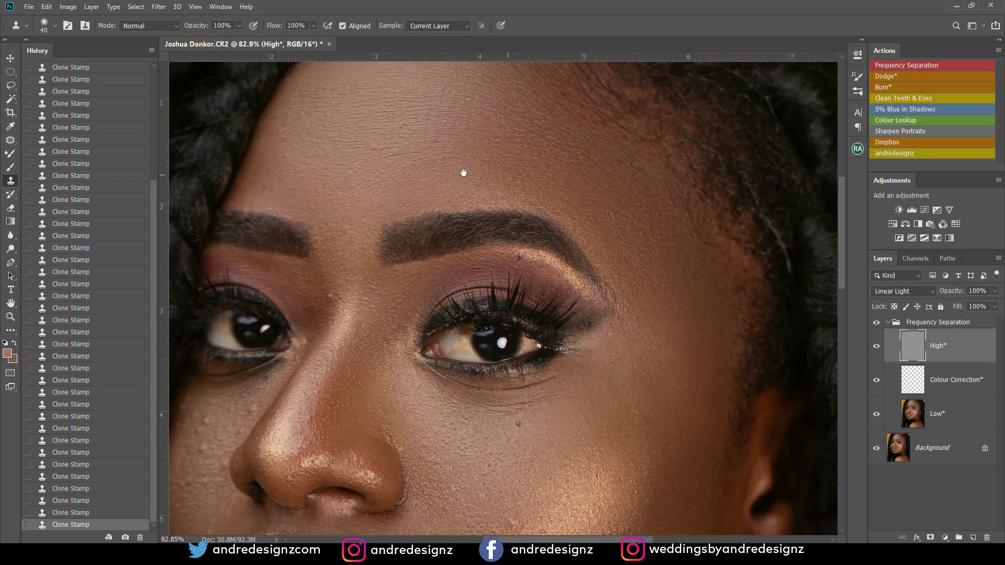
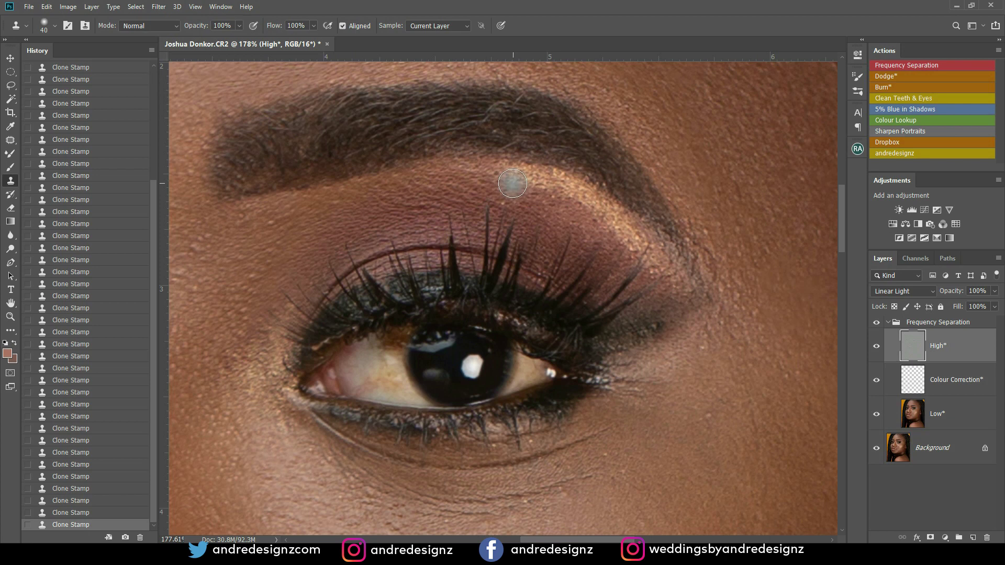
left_click(525, 202)
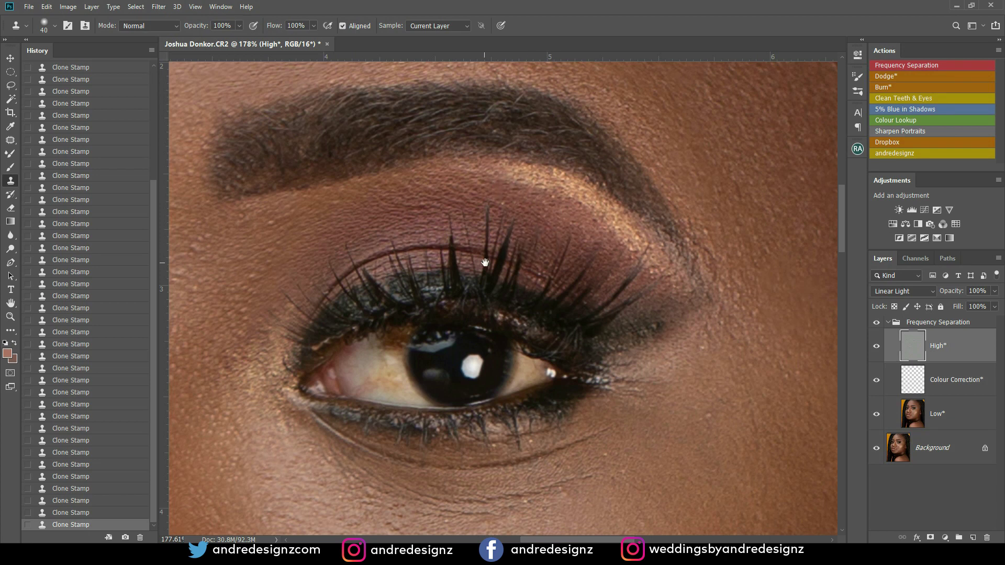
Clone clean skin texture over the outer near cheek, between the temple and the highlight.
left_click_drag(481, 263, 542, 163)
scroll(543, 166, "up", 2)
scroll(541, 165, "down", 5)
scroll(541, 166, "down", 4)
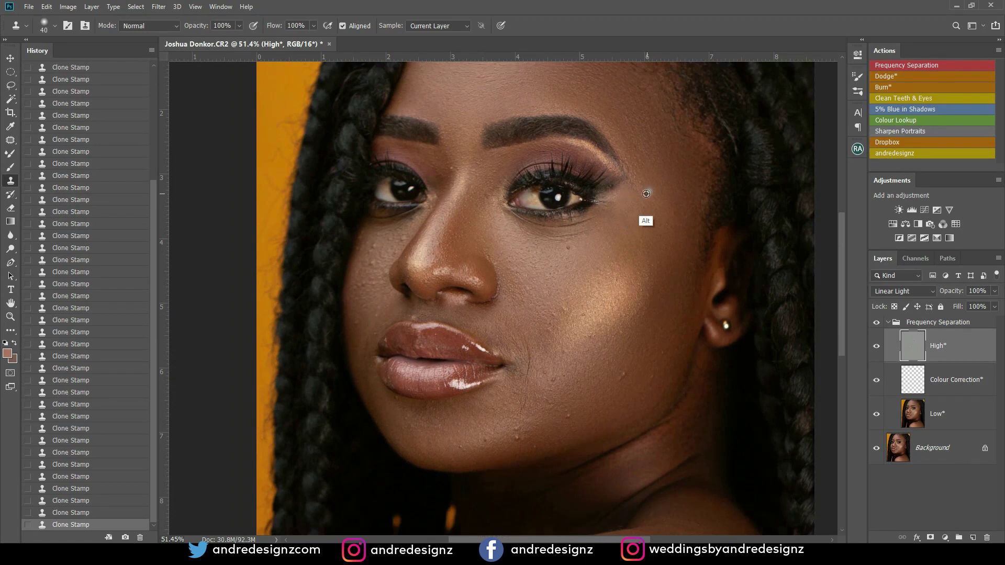
left_click(649, 220, "alt")
left_click(639, 244)
Clone out the bumps on the near cheek between the nose and the golden highlight, resampling for each spot.
left_click(563, 278, "alt")
left_click(566, 269)
left_click(561, 281, "alt")
left_click(558, 266)
left_click(560, 289, "alt")
left_click(551, 268)
left_click(545, 260)
Clone out the bumps on the upper nose and on the skin under the far eye.
left_click_drag(445, 245, 564, 282)
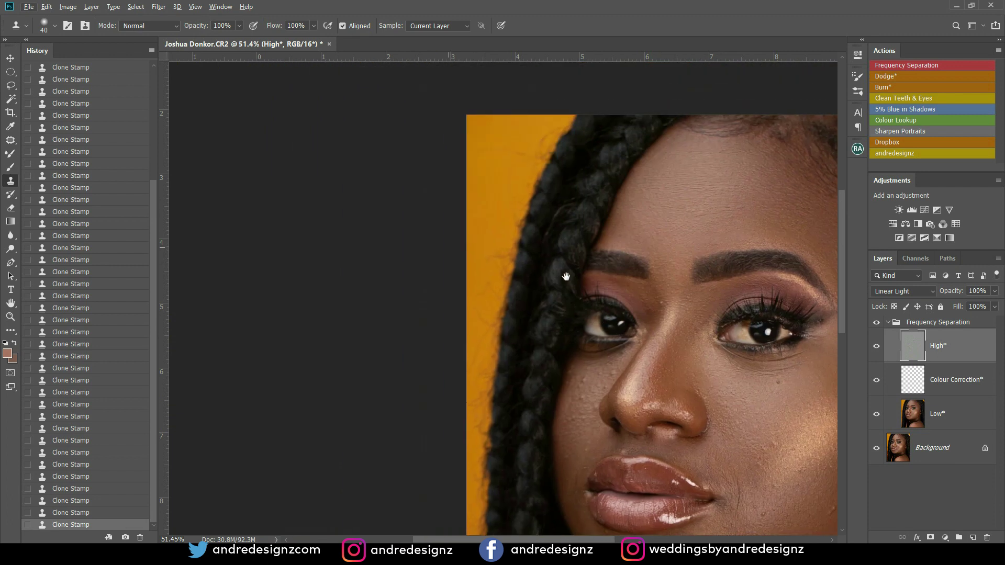
left_click_drag(621, 217, 424, 198)
left_click_drag(556, 223, 596, 213)
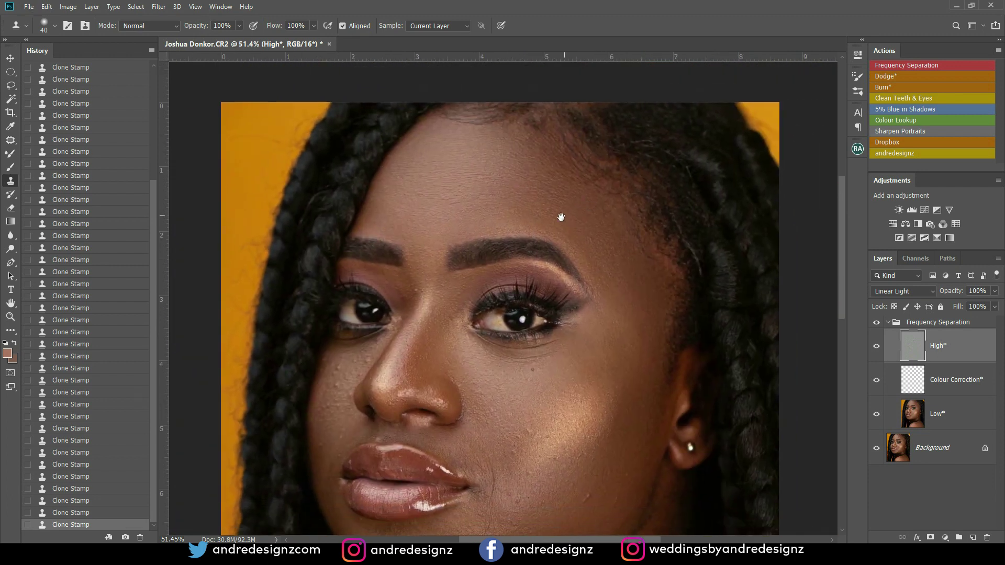
left_click(423, 293)
left_click_drag(444, 318, 529, 257)
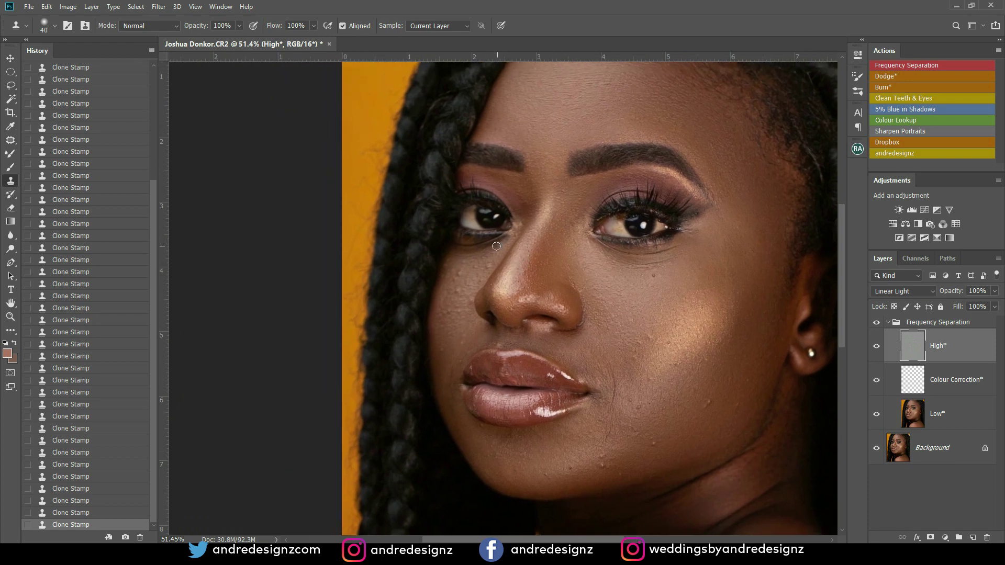
scroll(484, 253, "up", 1)
scroll(484, 253, "up", 3)
left_click(502, 277)
left_click(488, 277, "alt")
left_click(471, 283)
left_click(488, 275, "alt")
left_click(476, 279)
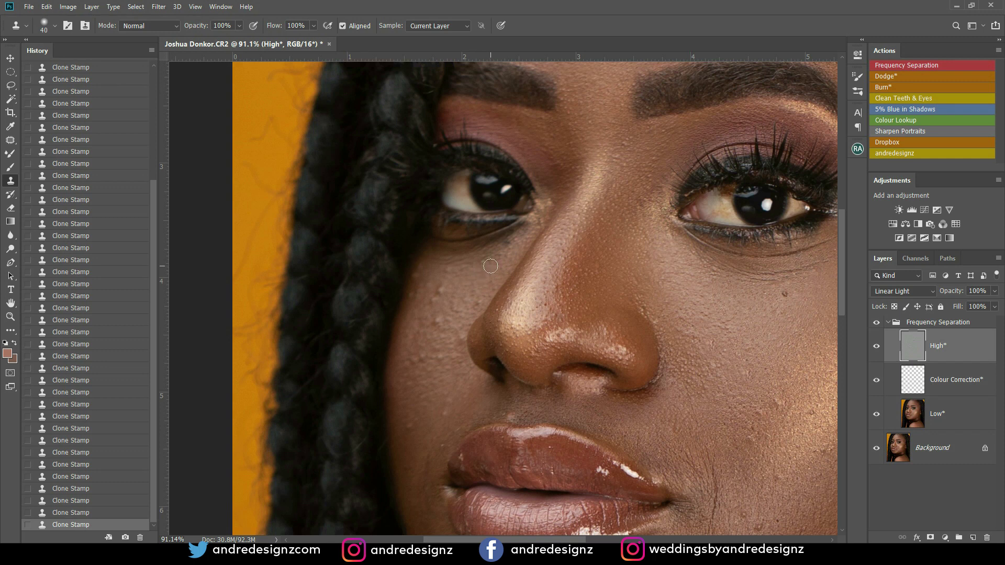
Clone clean texture over the cluster of bumps on the upper far cheek.
left_click(462, 276)
left_click(454, 281)
left_click(455, 311, "alt")
left_click(477, 306)
left_click(455, 322)
left_click(469, 302, "alt")
left_click(440, 331)
left_click(434, 279)
left_click(432, 317, "alt")
left_click(432, 309, "alt")
left_click(424, 286)
Clone out the bumps on the far cheek beside the nostril and down toward the mouth.
left_click_drag(469, 280, 480, 204)
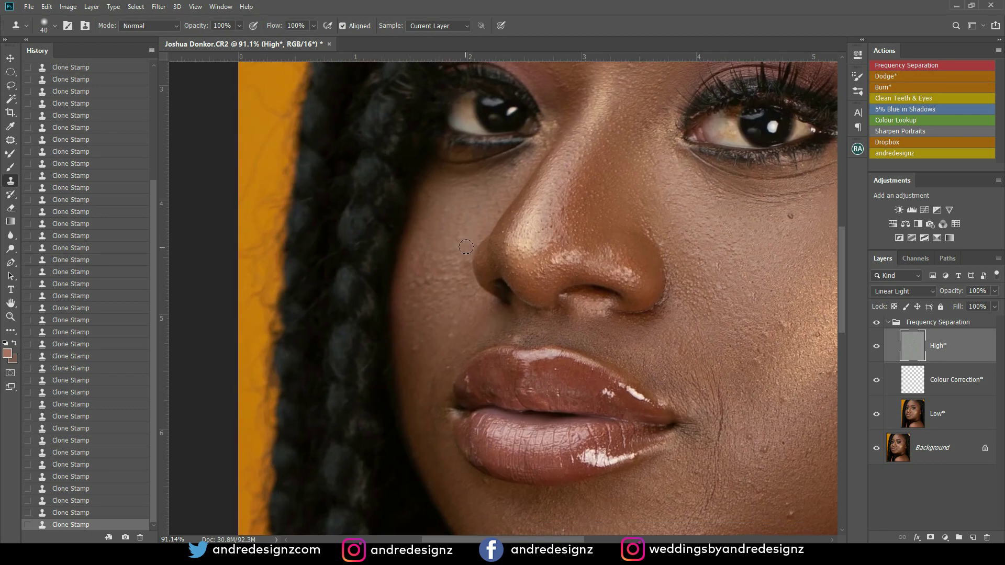
key("alt")
left_click(438, 234, "alt")
left_click(462, 268)
left_click_drag(436, 269, 457, 168)
left_click(485, 204, "alt")
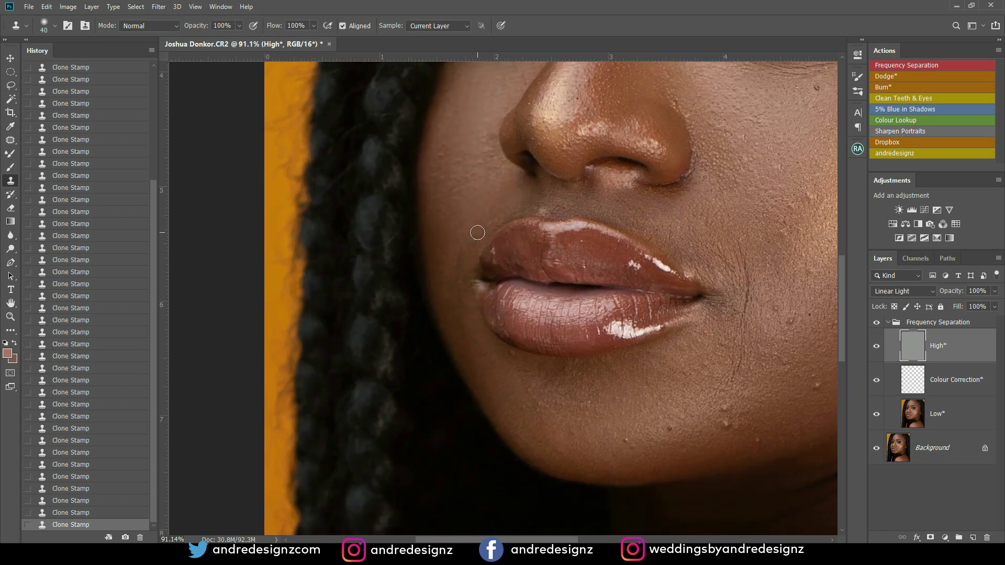
Clone out the remaining bumps along the outer edge of the far cheek.
left_click_drag(475, 195, 487, 295)
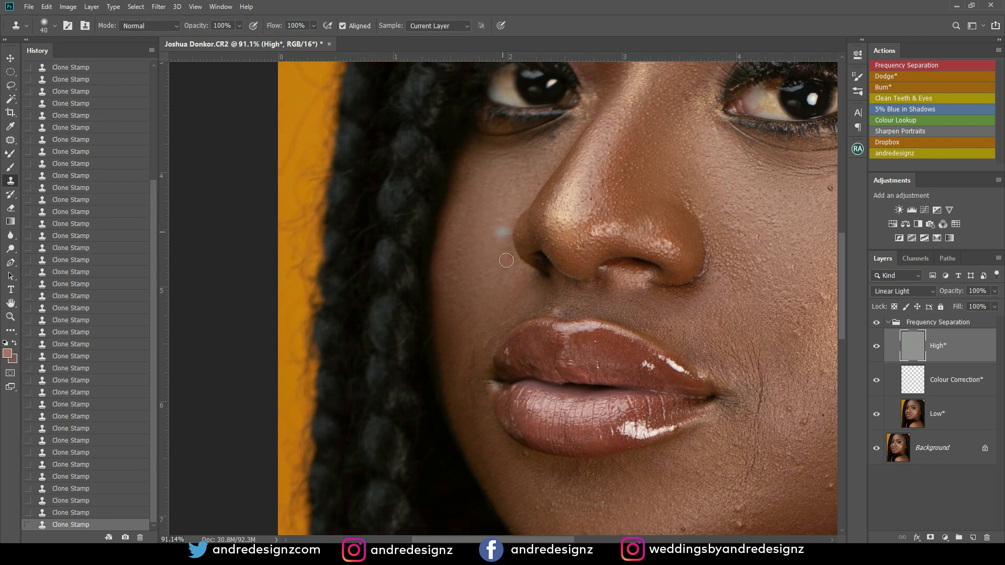
left_click(487, 283, "alt")
left_click(462, 282)
left_click(469, 267, "alt")
left_click(464, 290)
left_click(477, 281, "alt")
Try to clone out the small bumps on the chin and revert those strokes through the history.
mouse_move(473, 260)
left_mouse_down()
mouse_move(420, 184)
mouse_move(446, 245)
left_mouse_up()
left_click_drag(534, 140, 549, 112)
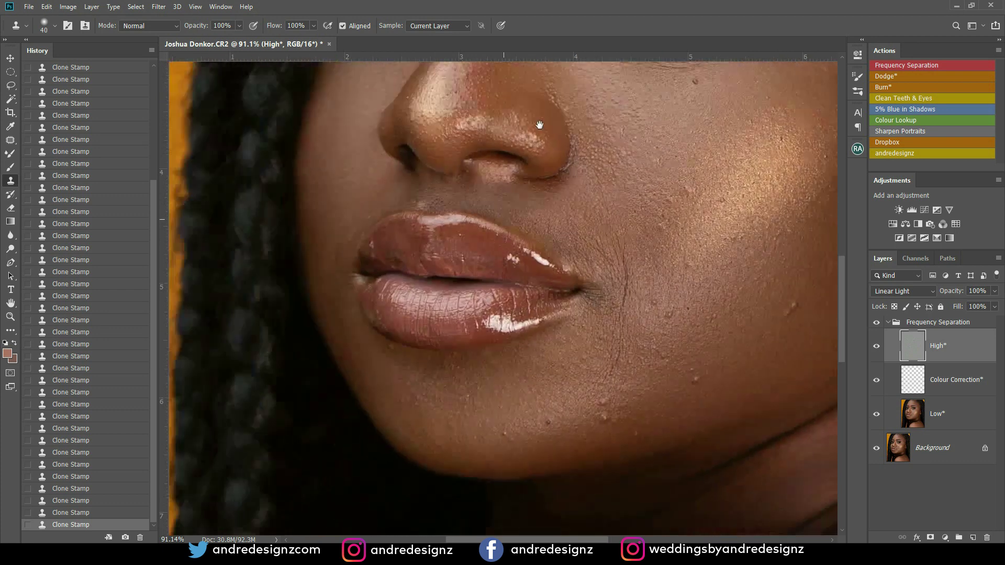
left_click_drag(466, 258, 510, 196)
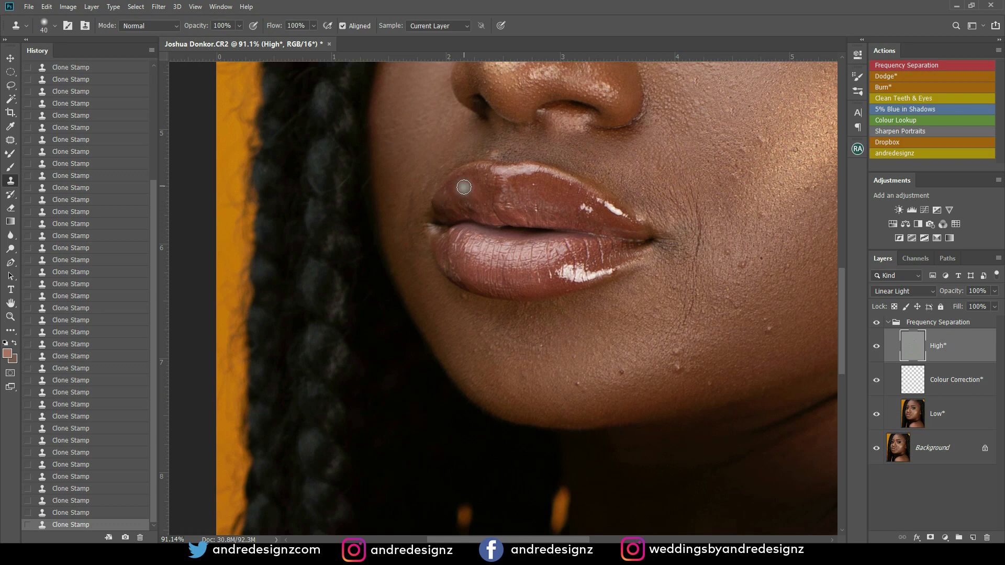
left_click_drag(519, 233, 487, 166)
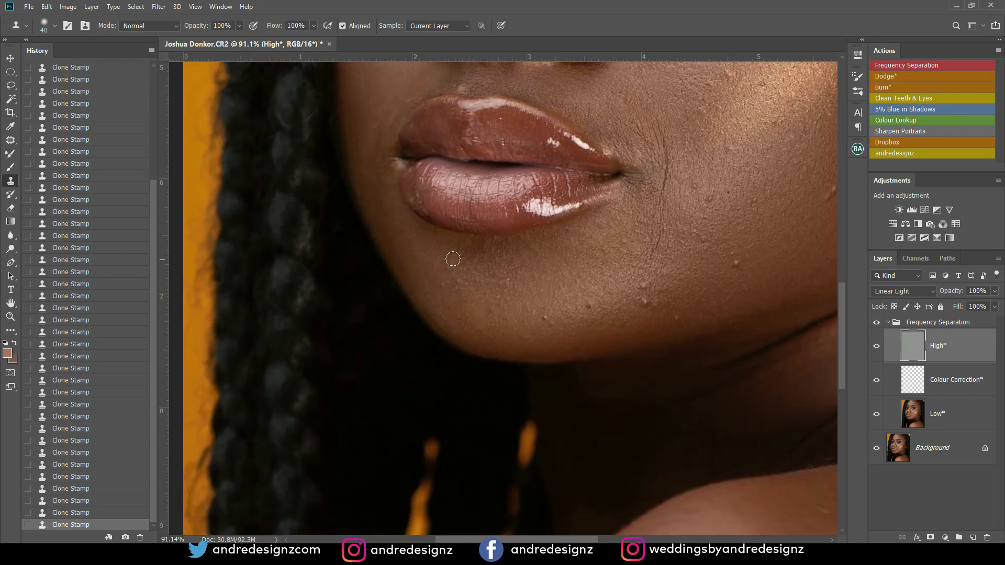
left_click(438, 247, "alt")
left_click_drag(476, 264, 393, 253)
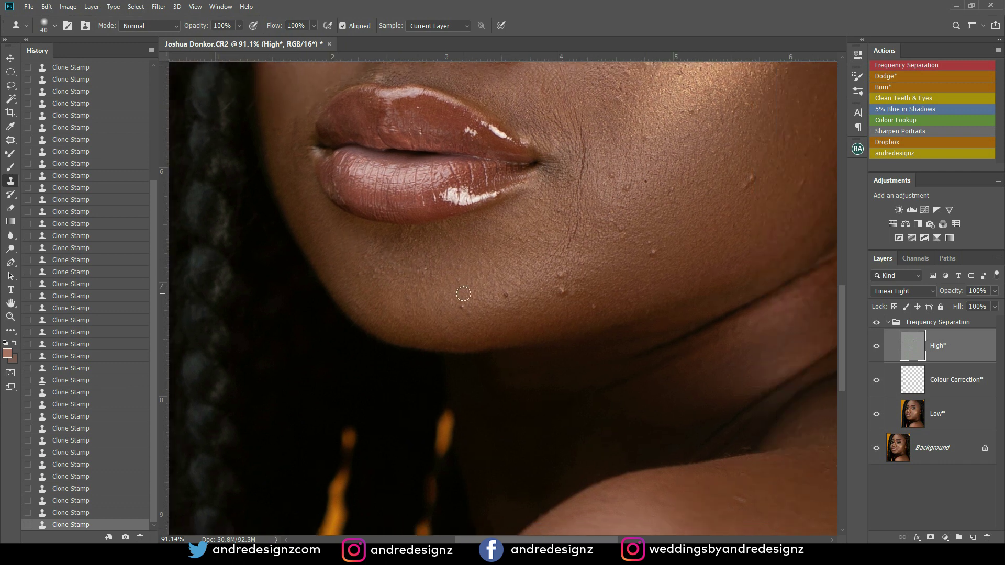
left_click(506, 295)
left_click_drag(511, 296, 411, 266)
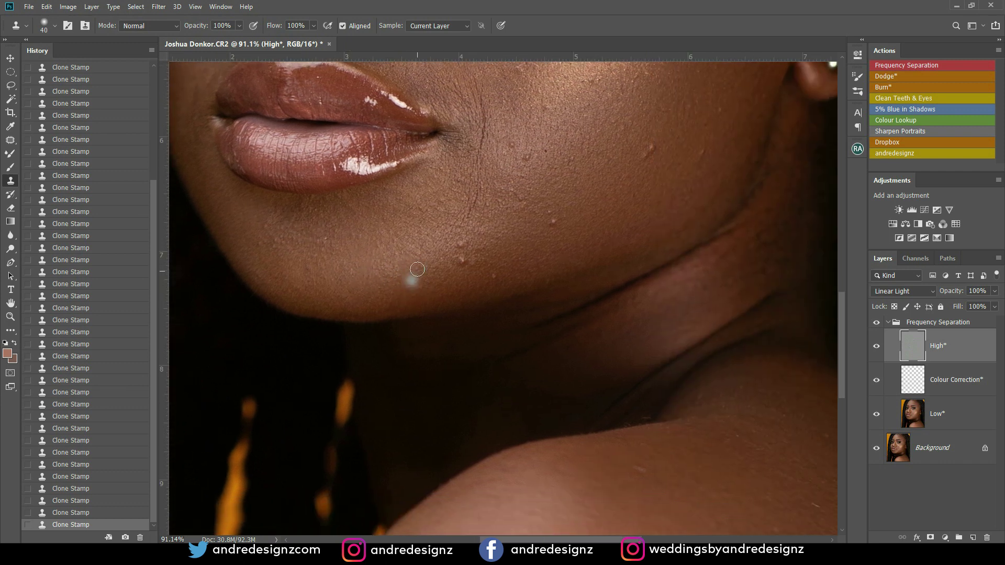
left_click(77, 499)
left_click(85, 476)
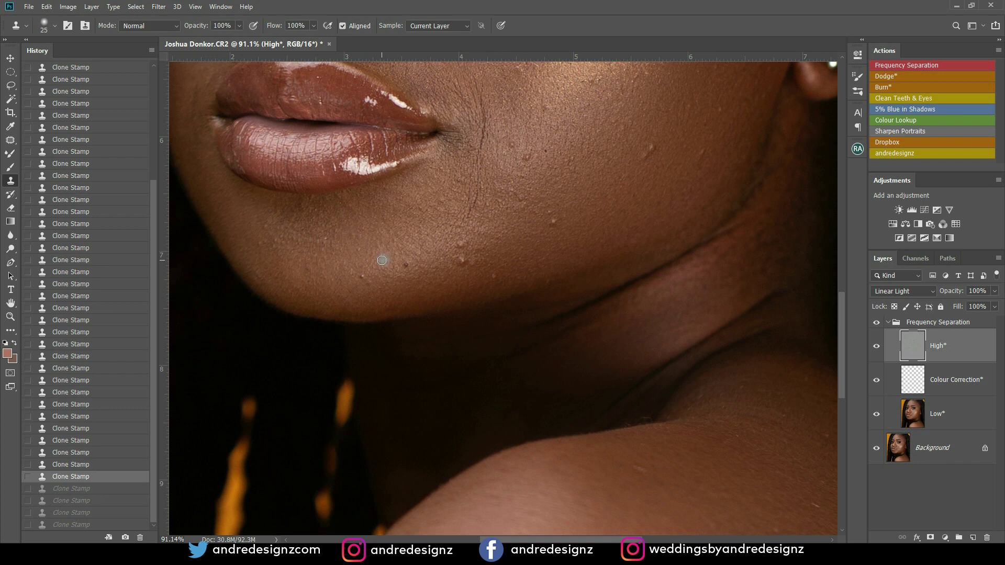
Reduce the Clone Stamp to 15 px and clone out the small bumps along the lower chin.
left_click(362, 262)
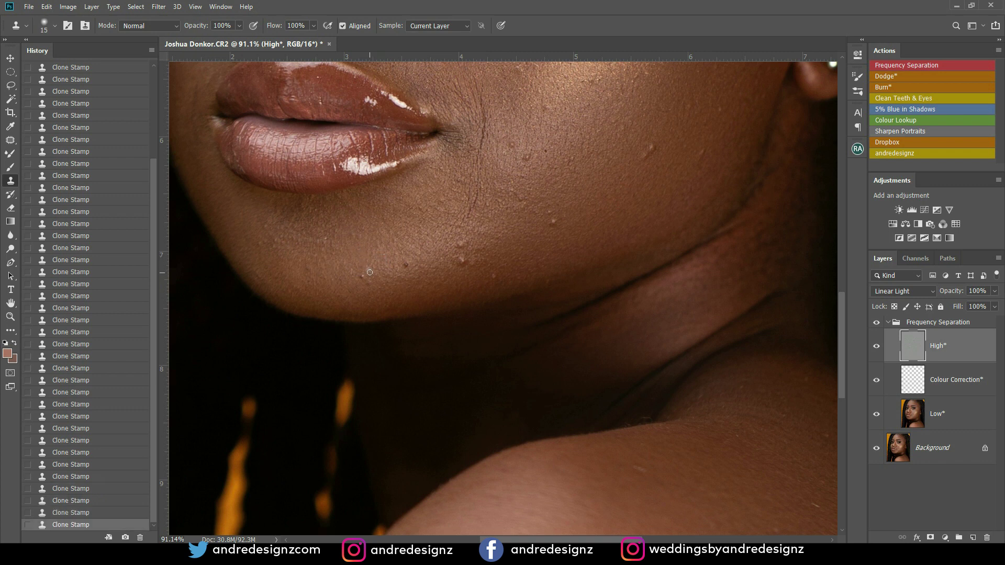
left_click(370, 292, "alt")
left_click_drag(366, 284, 362, 293)
left_click(314, 278, "alt")
left_click_drag(309, 269, 315, 282)
left_click(276, 257)
Try to clone out the dark spot on the near side of the chin and undo the stroke.
left_click(417, 282, "alt")
key("z")
key("ctrl+z")
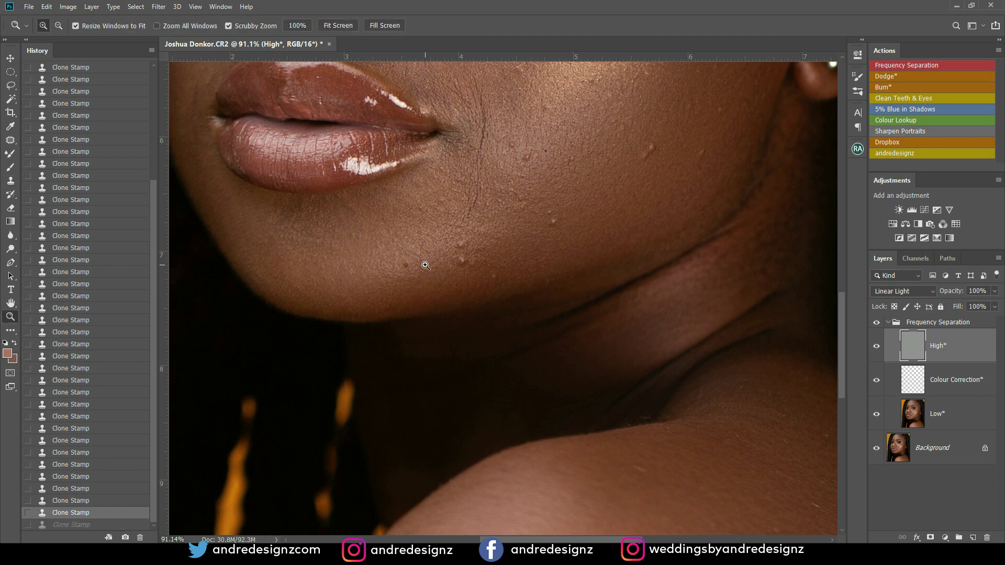
Clone out the dark spot and the neighbouring small bumps on the near side of the chin.
key("s")
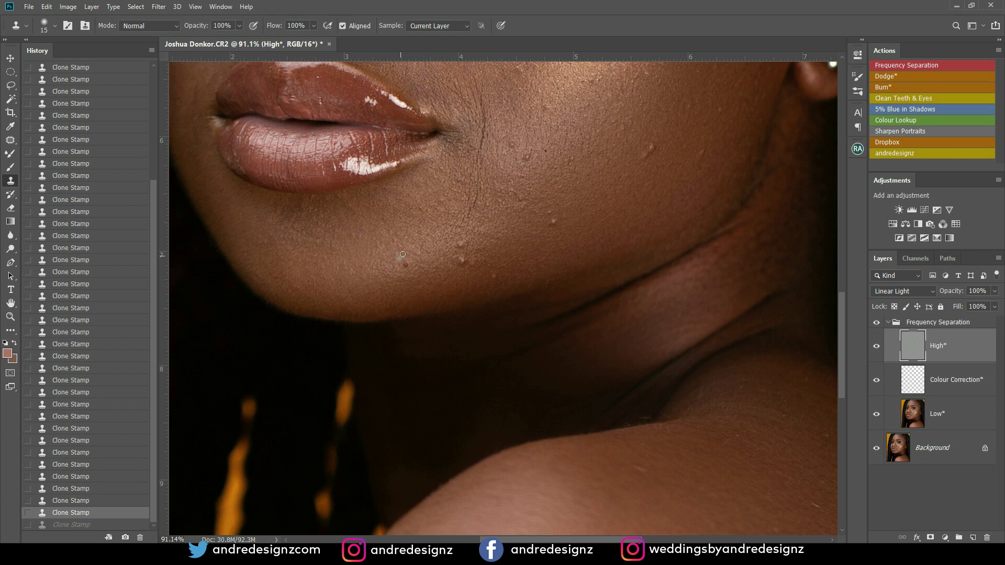
left_click(407, 262)
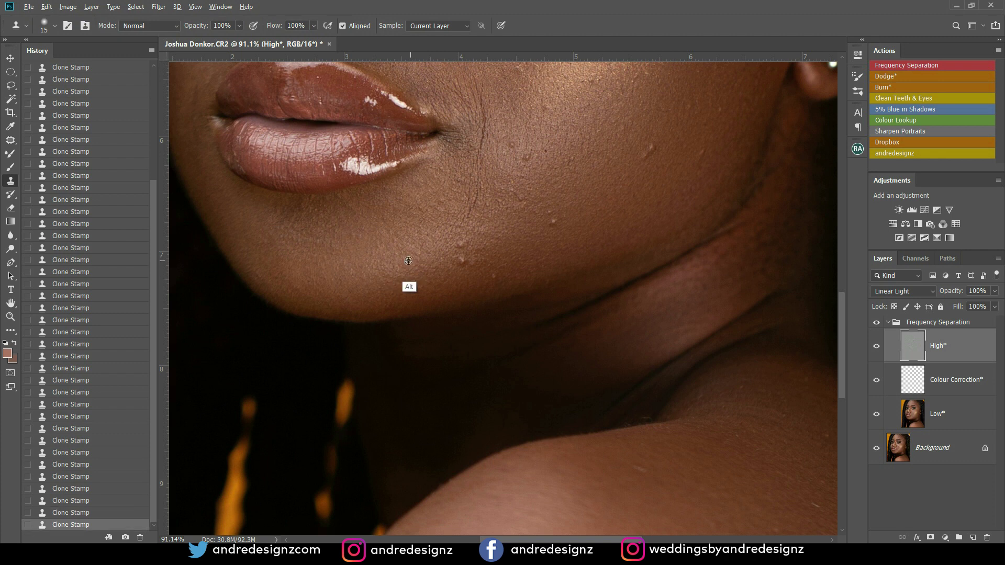
left_click(465, 275, "alt")
left_click_drag(465, 262, 465, 271)
left_click(461, 257)
left_click(458, 245)
left_click(470, 261, "alt")
left_click_drag(478, 262, 473, 270)
Clone out the raised bumps on the lower near cheek, between the mouth corner and the jawline.
left_click(533, 247, "alt")
left_click(550, 242, "alt")
left_click_drag(555, 217, 555, 236)
left_click(559, 236, "alt")
left_click(554, 220)
left_click(534, 223, "alt")
left_click(514, 211)
left_click(531, 218, "alt")
left_click(517, 190)
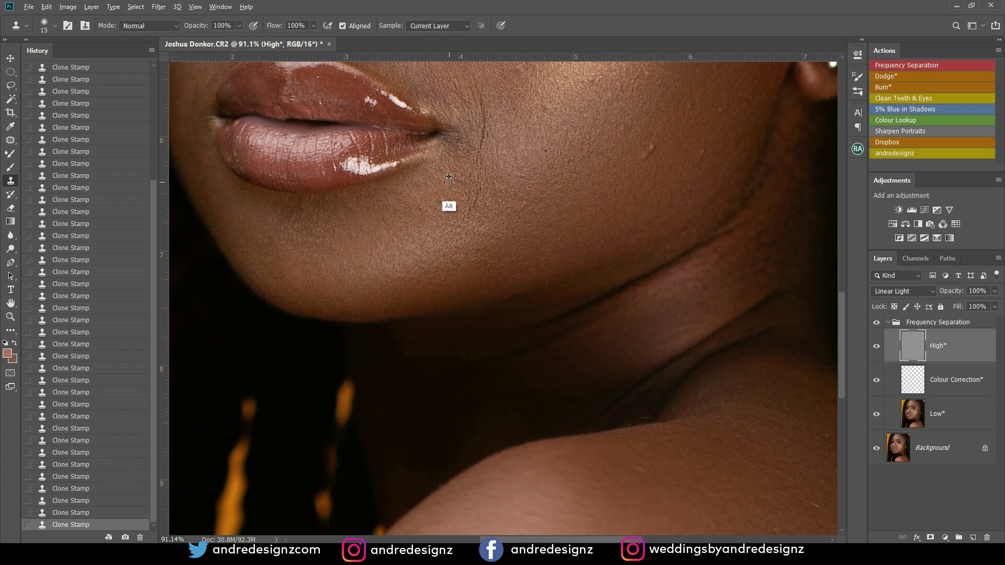
Clone out the small bumps on the near cheek below the eye and around the lower edge of the highlight.
left_click_drag(523, 108, 420, 291)
left_click_drag(449, 164, 496, 290)
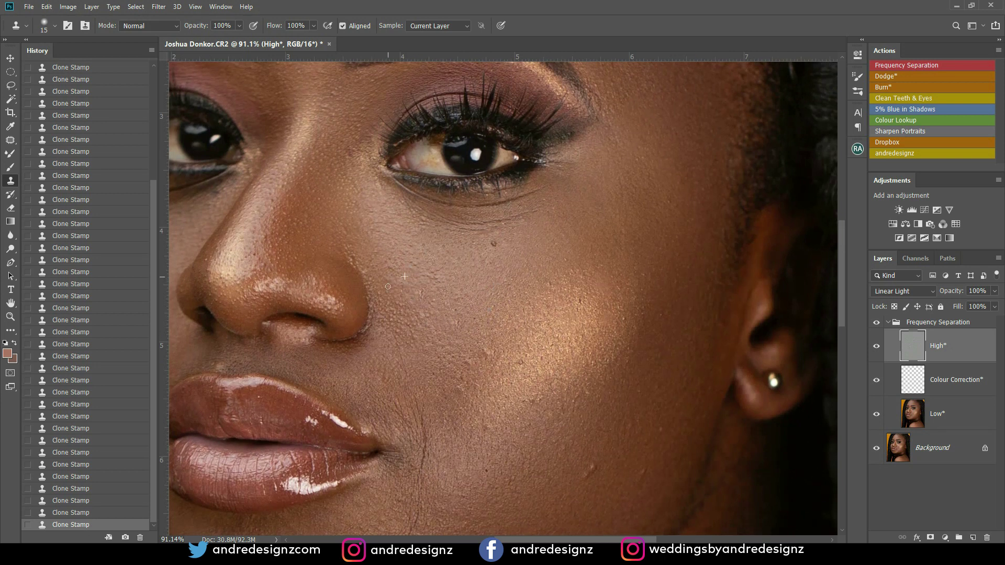
left_click(491, 295, "alt")
left_click(473, 254)
left_click(486, 370, "alt")
left_click(478, 377)
left_click(480, 377, "alt")
left_click(481, 396)
left_click(468, 382)
Clone out the small bump on the outer near cheek, just above the jawline below the ear.
scroll(590, 321, "down", 4)
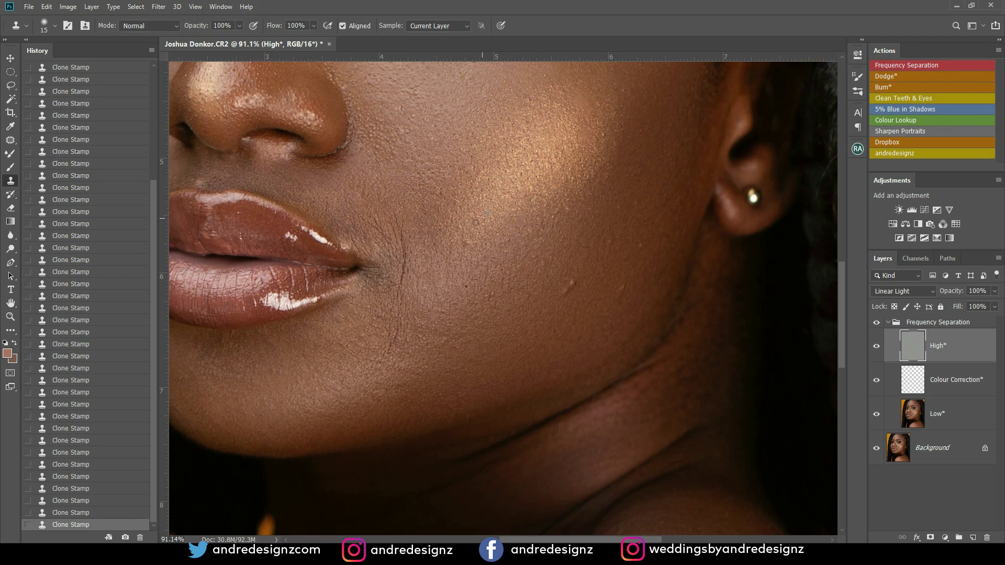
mouse_move(505, 244)
left_mouse_down()
mouse_move(440, 188)
mouse_move(411, 186)
left_mouse_up()
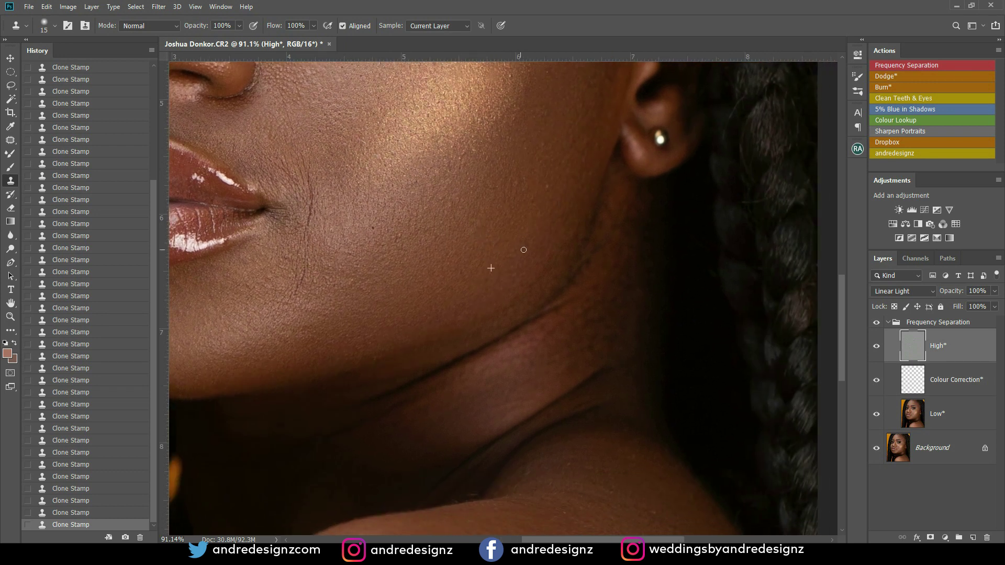
left_click(517, 170, "alt")
left_click(519, 203)
Clone out the small bumps on the outer cheek between the near eye and the ear.
left_click_drag(529, 210, 550, 290)
left_click_drag(547, 186, 524, 294)
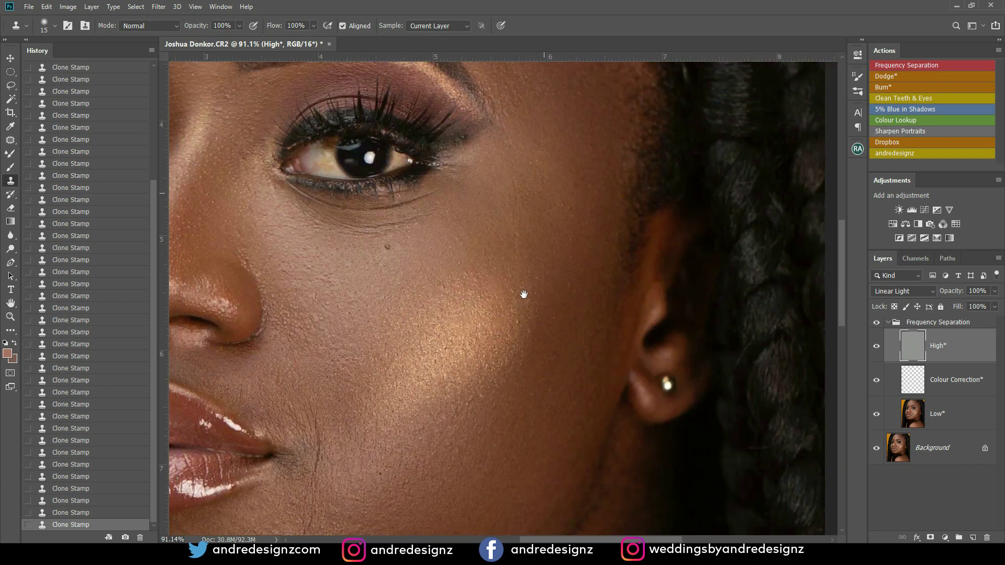
left_click(541, 190, "alt")
left_click(543, 178)
left_click(546, 202, "alt")
left_click(548, 237)
left_click(560, 208)
mouse_move(556, 217)
left_mouse_down()
mouse_move(502, 345)
mouse_move(518, 219)
left_mouse_up()
left_click(503, 262, "alt")
left_click(506, 254, "alt")
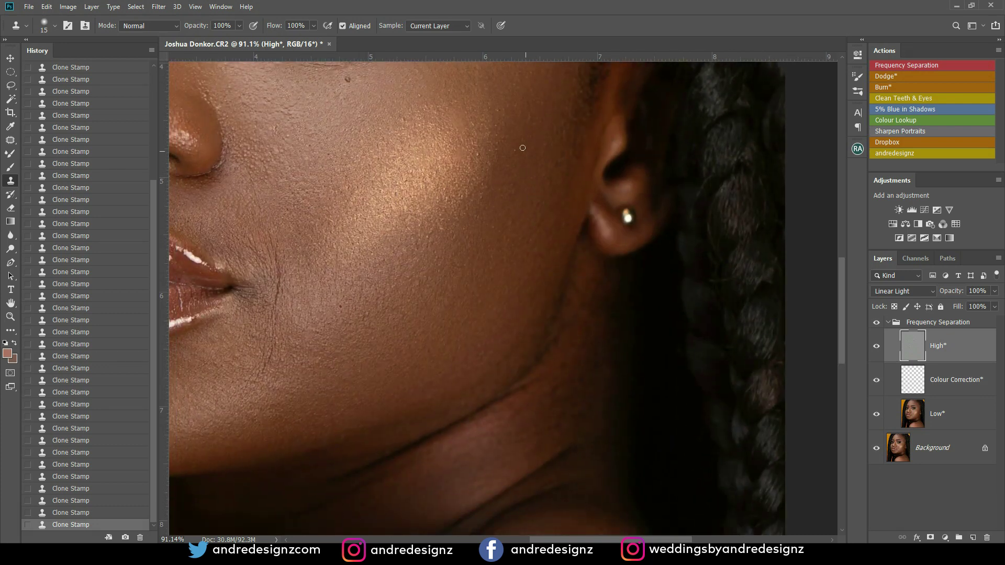
left_click(512, 215)
Enlarge the Clone Stamp to 35 px and clone over the uneven skin texture beside the nose and the far corner of the mouth.
scroll(790, 275, "down", 10)
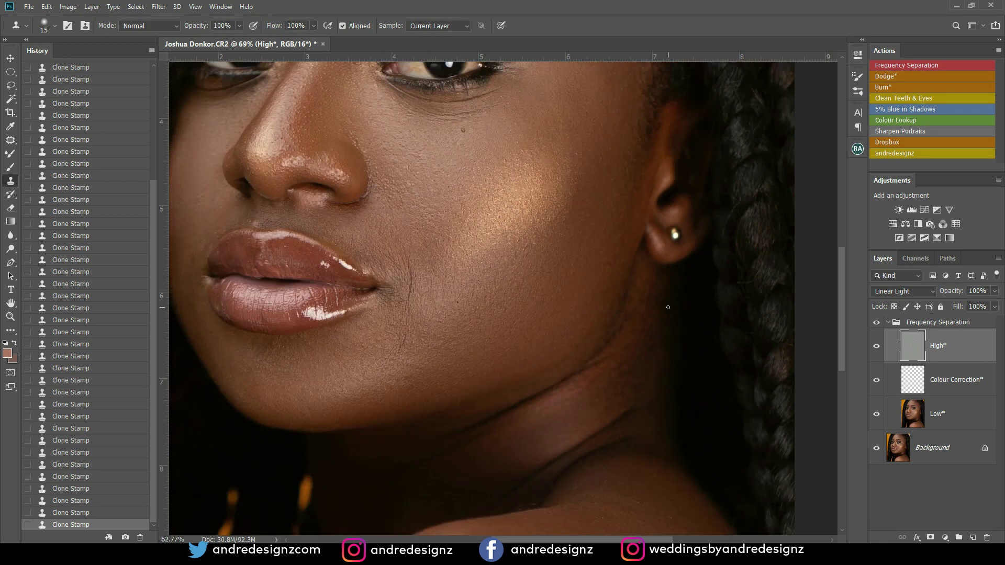
scroll(469, 268, "up", 5)
scroll(469, 269, "up", 3)
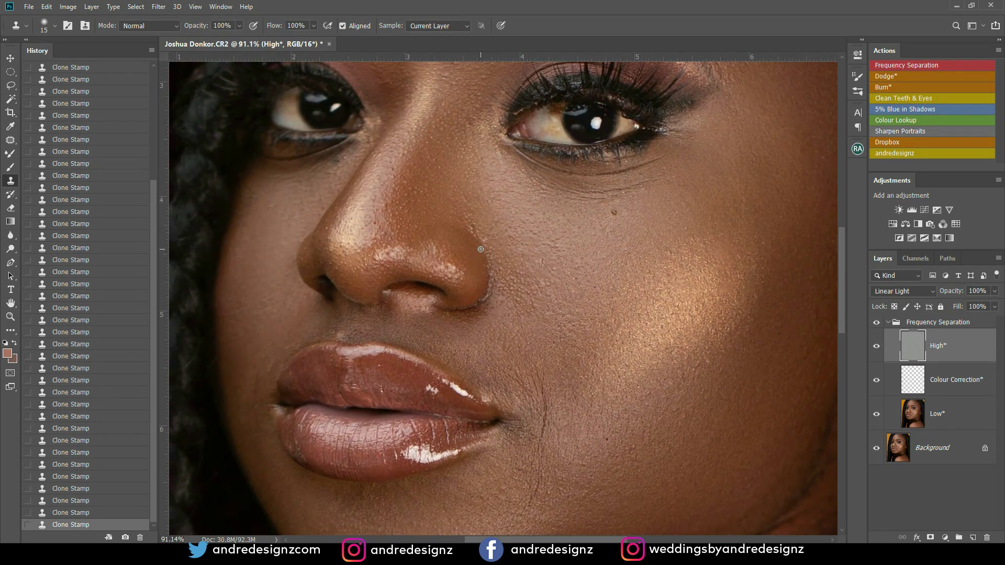
key("bracketright")
left_click(480, 132)
left_click_drag(492, 138, 484, 130)
left_click(484, 129, "alt")
left_click(485, 114)
left_click(490, 96, "alt")
left_click(480, 149, "alt")
left_click_drag(480, 109, 468, 114)
left_click_drag(484, 149, 480, 121)
scroll(592, 87, "down", 2)
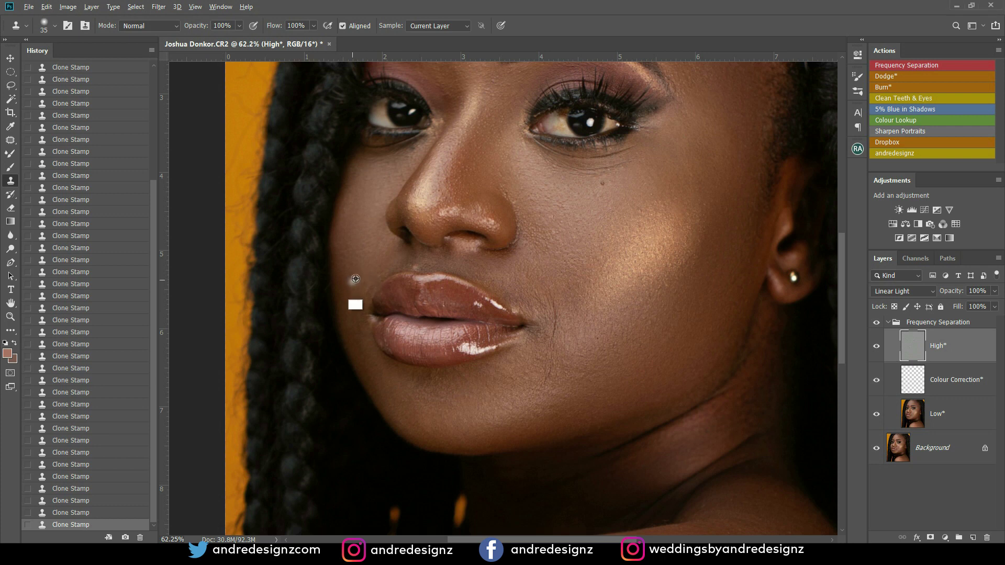
mouse_move(373, 284)
left_mouse_down()
mouse_move(363, 288)
mouse_move(374, 277)
mouse_move(398, 298)
left_mouse_up()
Try cloning out the small dark spot beneath the near eye from several sampled areas, undoing strokes between attempts.
left_click_drag(580, 220, 440, 208)
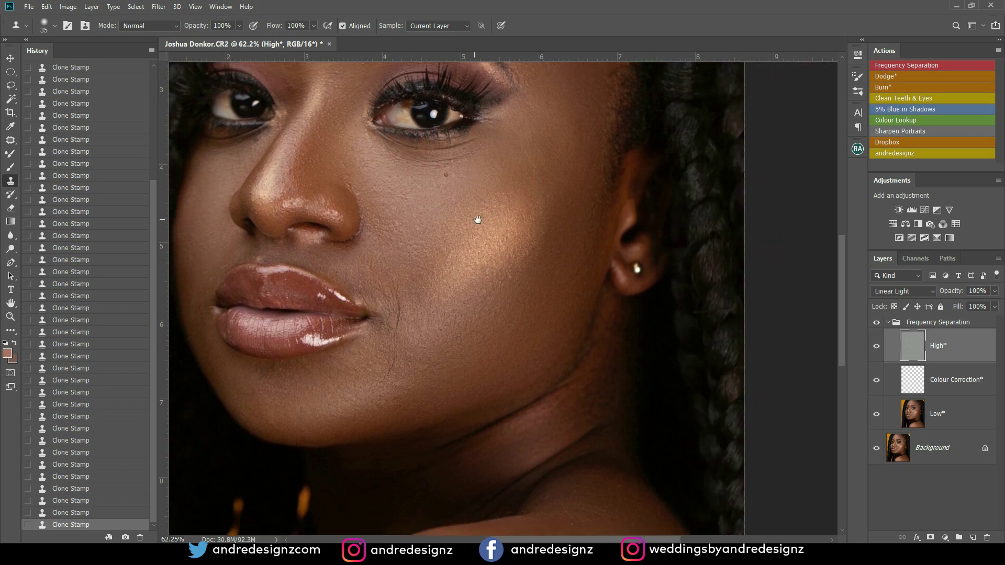
left_click_drag(499, 199, 505, 331)
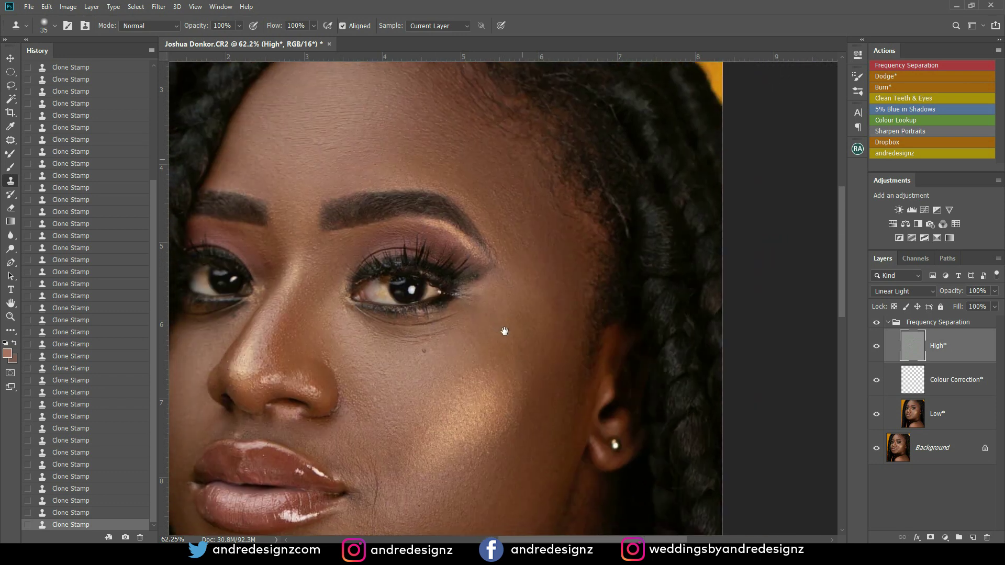
left_click_drag(521, 281, 552, 205)
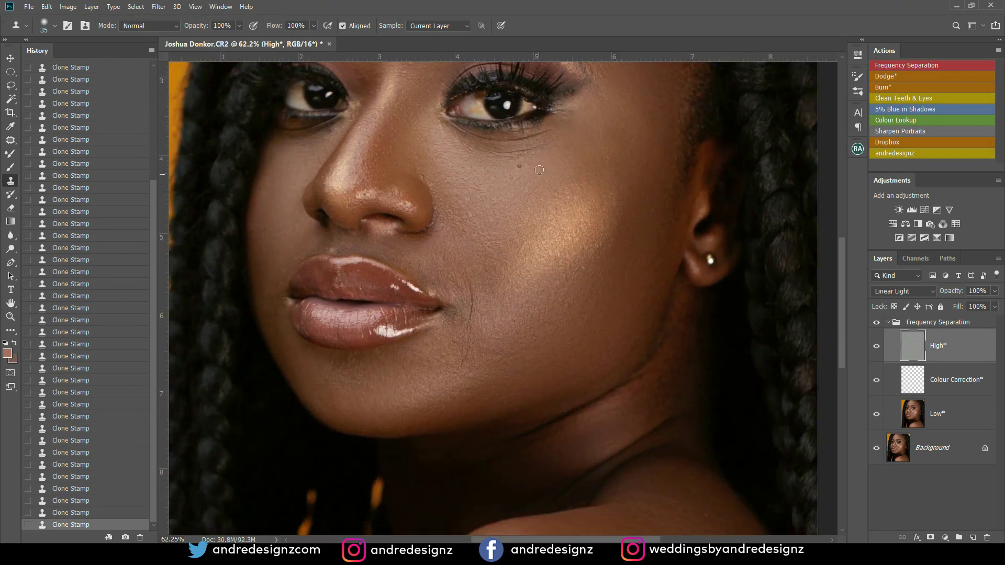
left_click(547, 191, "alt")
left_click(529, 157)
key("ctrl+z")
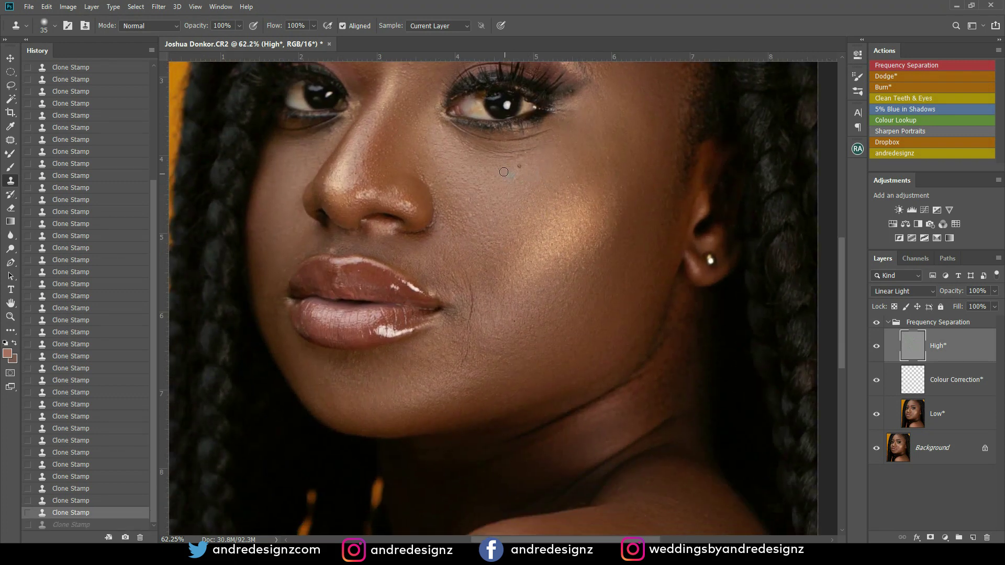
left_click(484, 155)
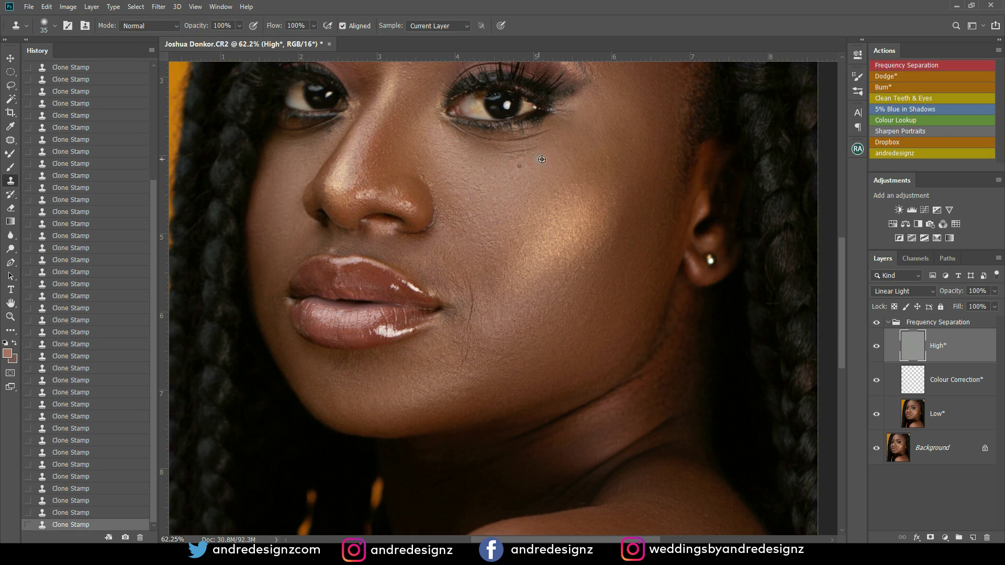
key("ctrl+z")
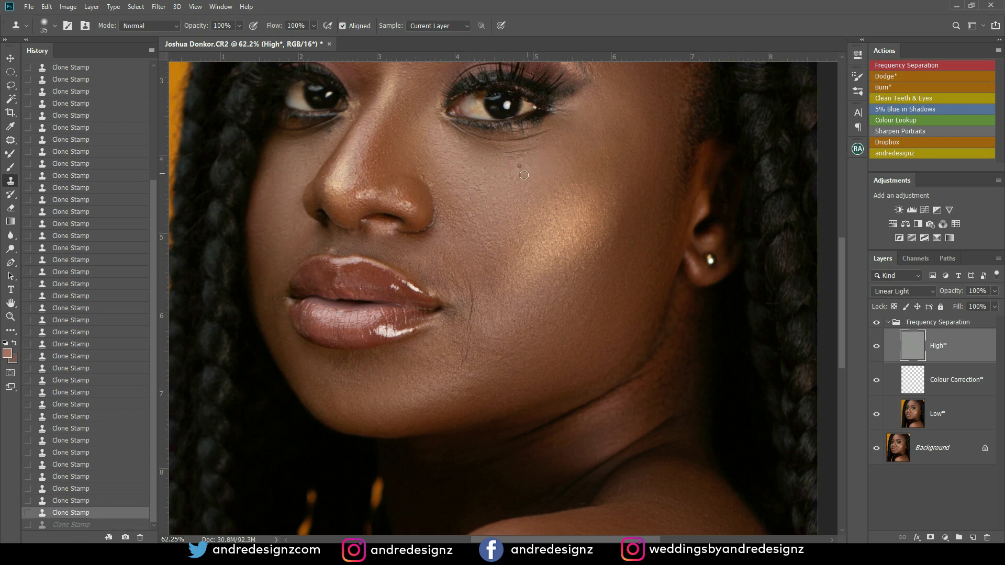
key("ctrl+z")
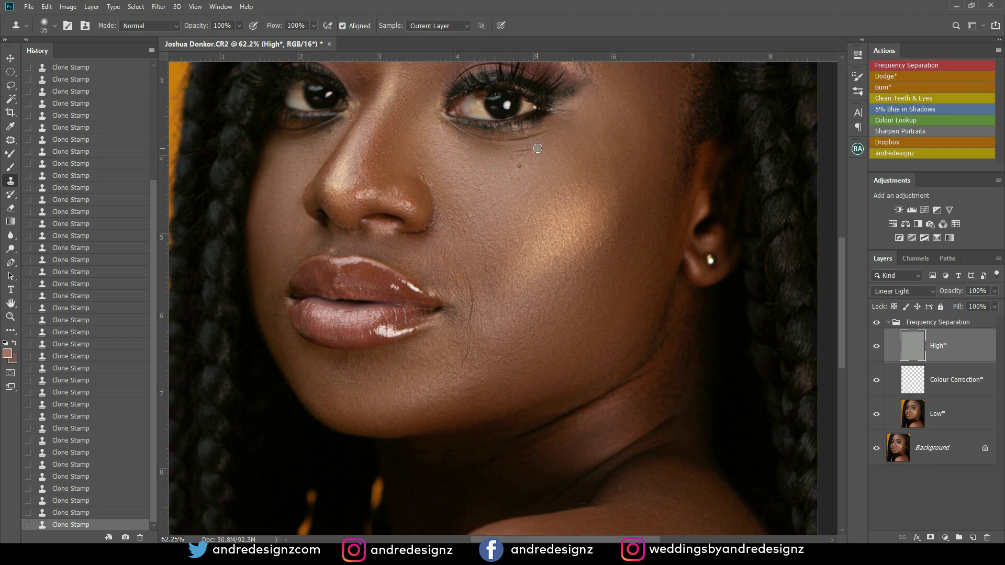
left_click(545, 162, "alt")
left_click(522, 157)
key("ctrl+z")
left_click(532, 157)
Collapse the Frequency Separation group and add a reversed gradient map above it using the Black, White preset.
scroll(594, 195, "down", 13)
scroll(527, 340, "up", 5)
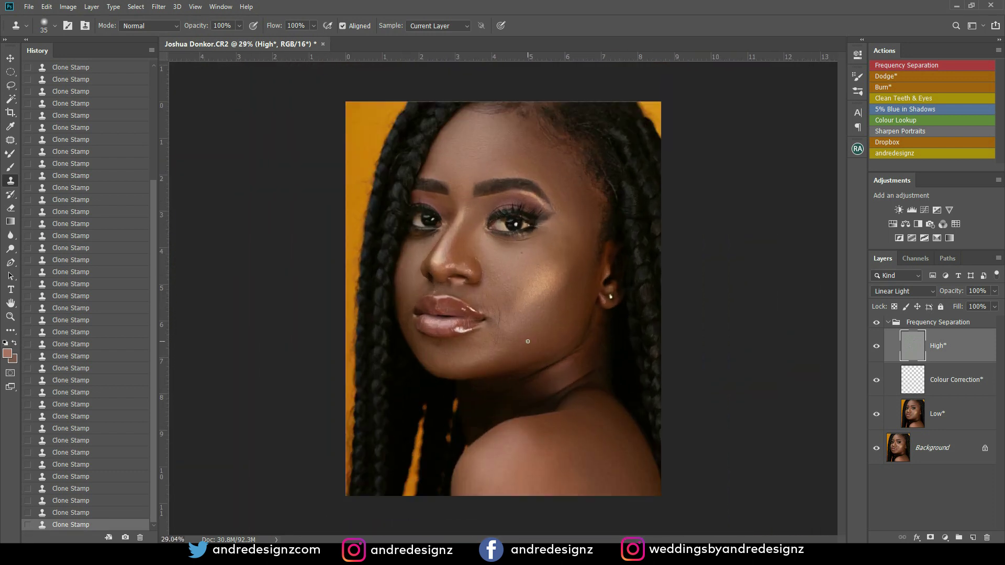
left_click(890, 322)
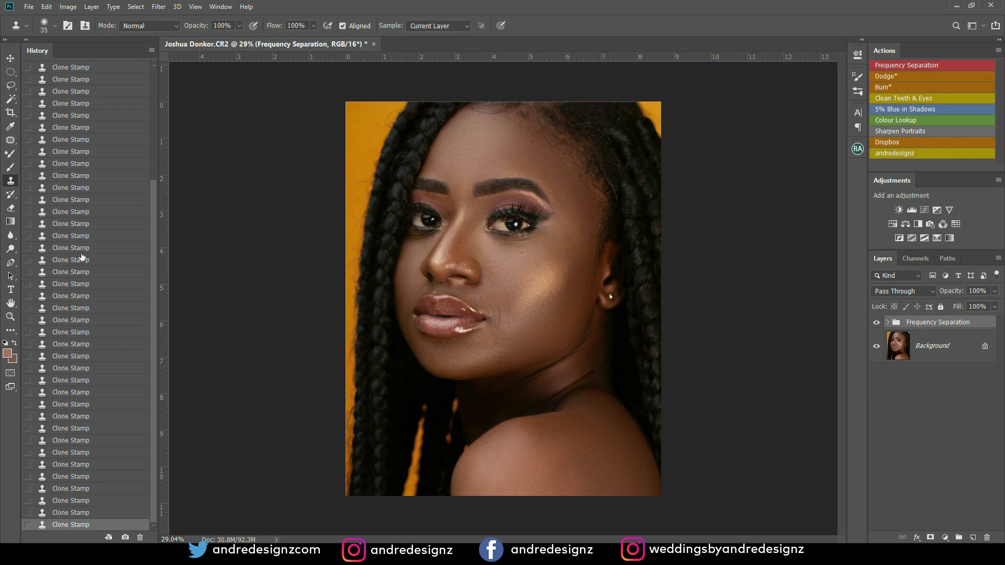
left_click(10, 222)
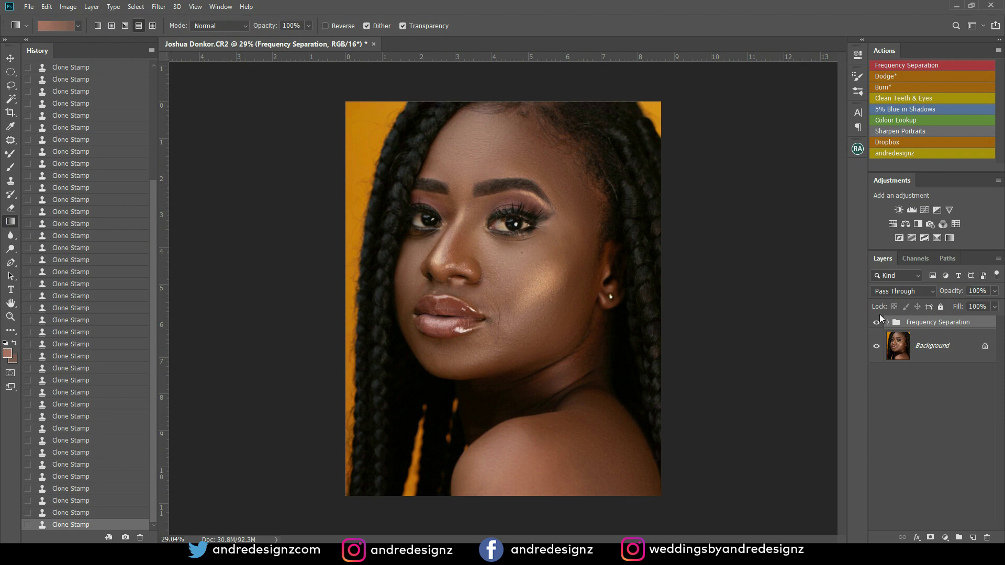
left_click(949, 238)
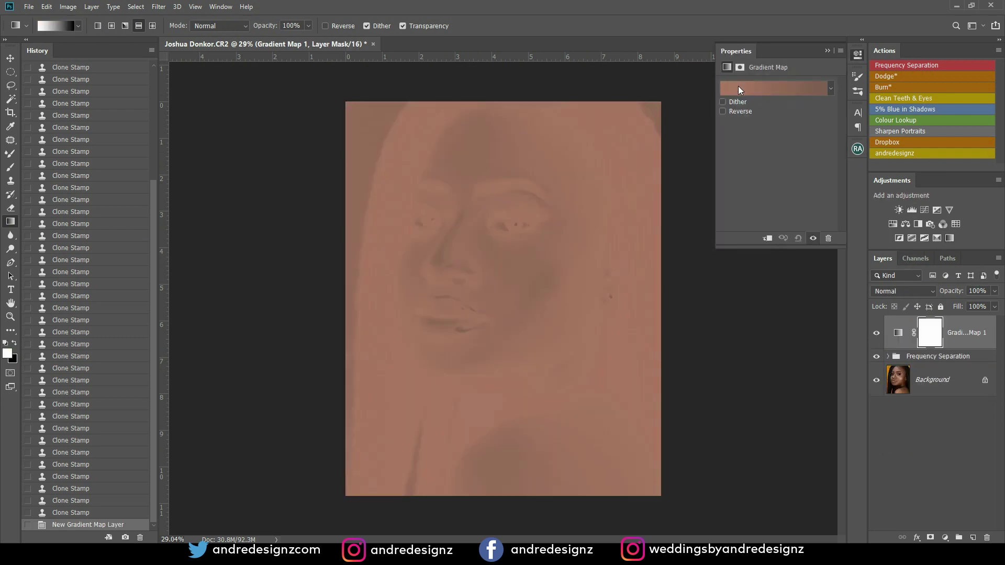
left_click(732, 112)
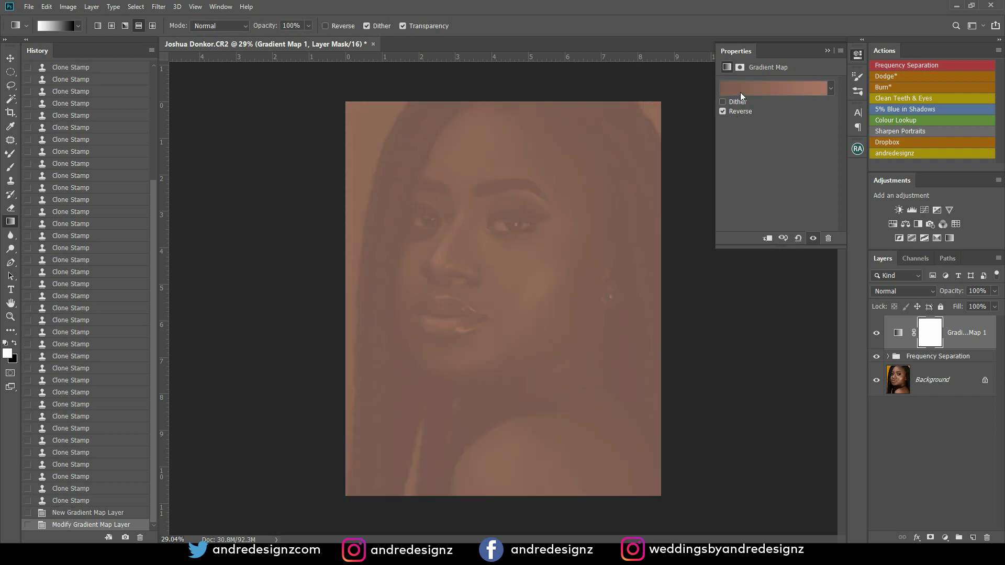
left_click(740, 93)
left_click(432, 114)
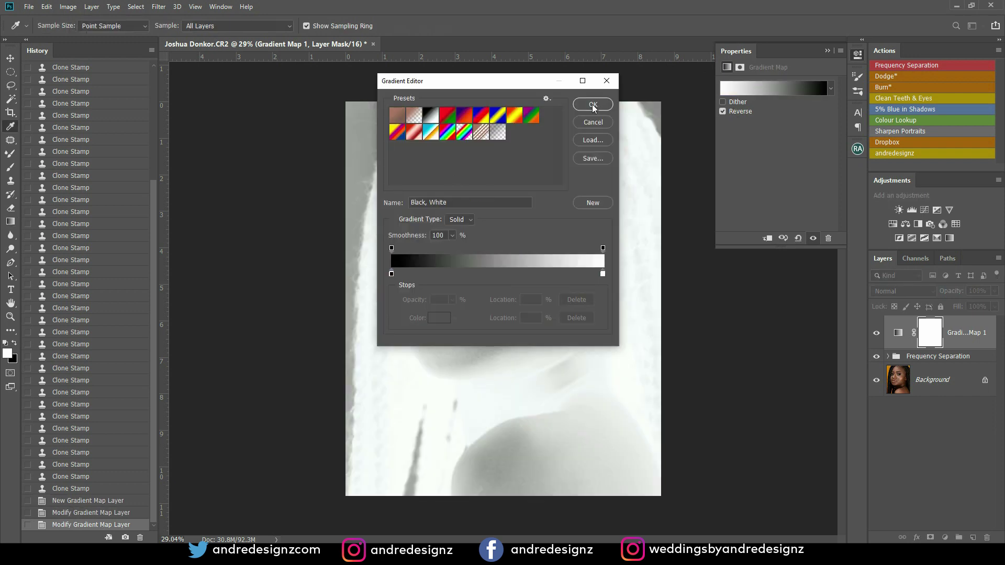
left_click(593, 104)
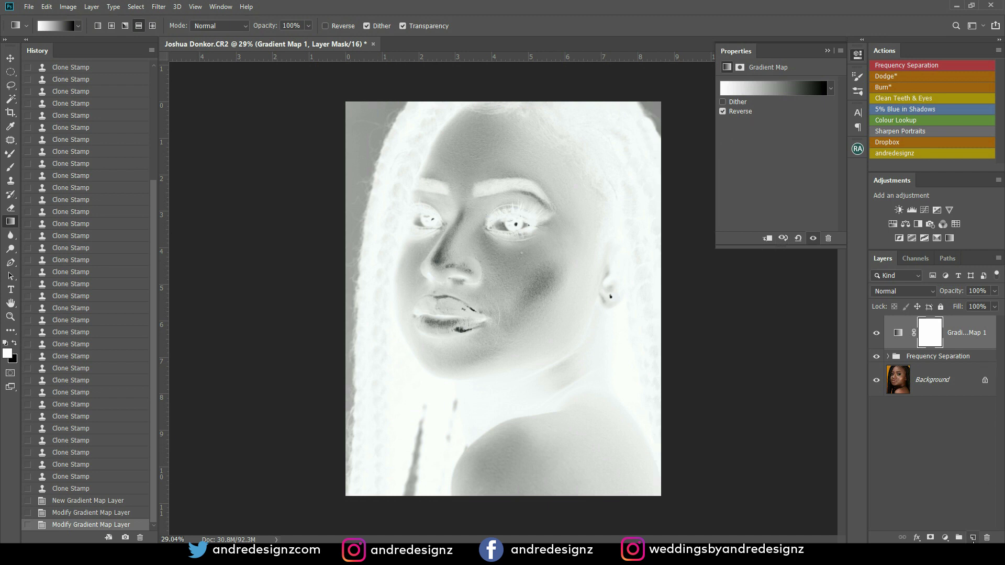
Add a Levels adjustment above the gradient map and set its midtones to 0.44.
left_click(911, 210)
left_click_drag(786, 165, 807, 166)
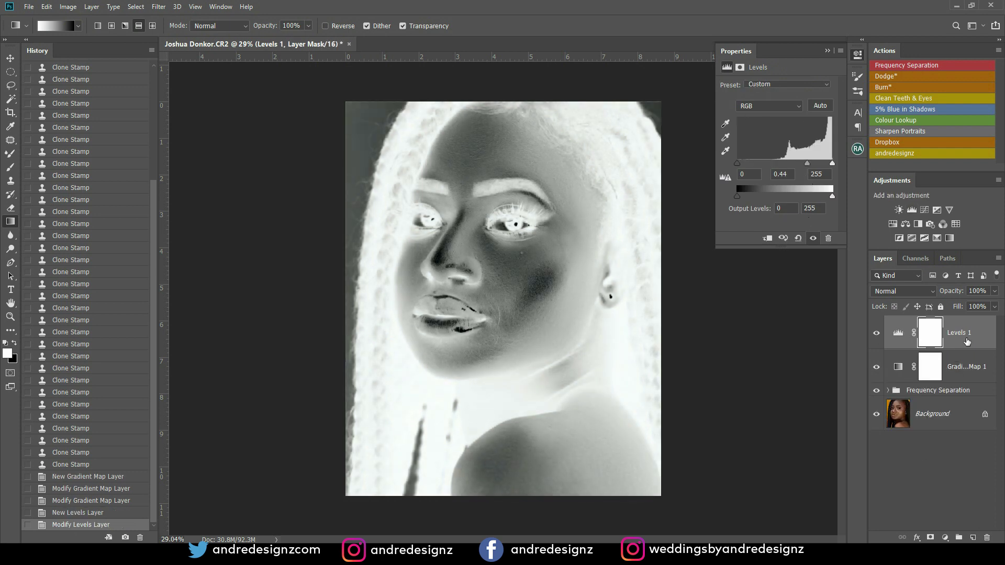
Run the Dodge* action, select the new layer's mask and set the brush flow to 1%.
left_click(897, 77)
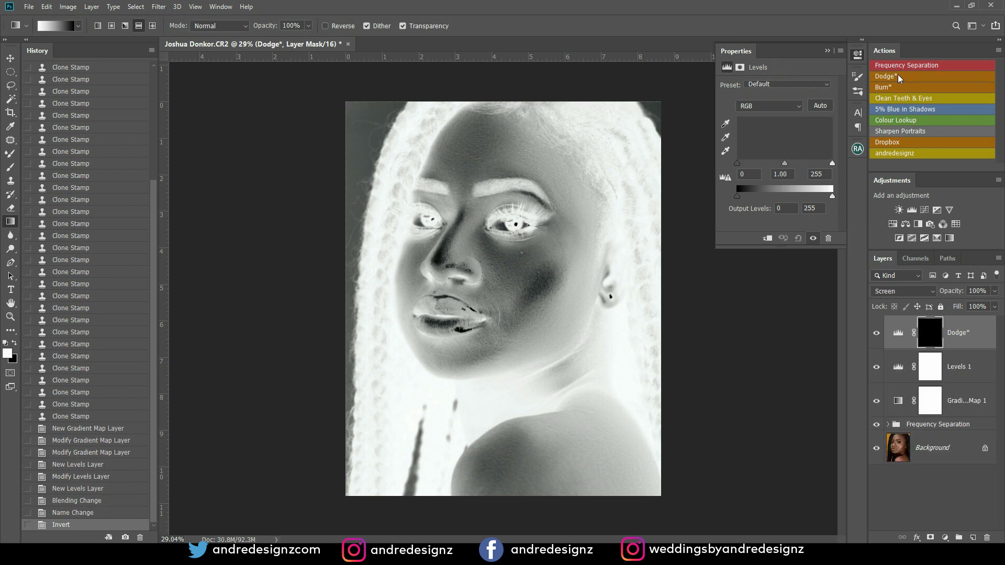
mouse_move(519, 323)
left_mouse_down()
mouse_move(568, 323)
mouse_move(534, 323)
left_mouse_up()
left_click(927, 329)
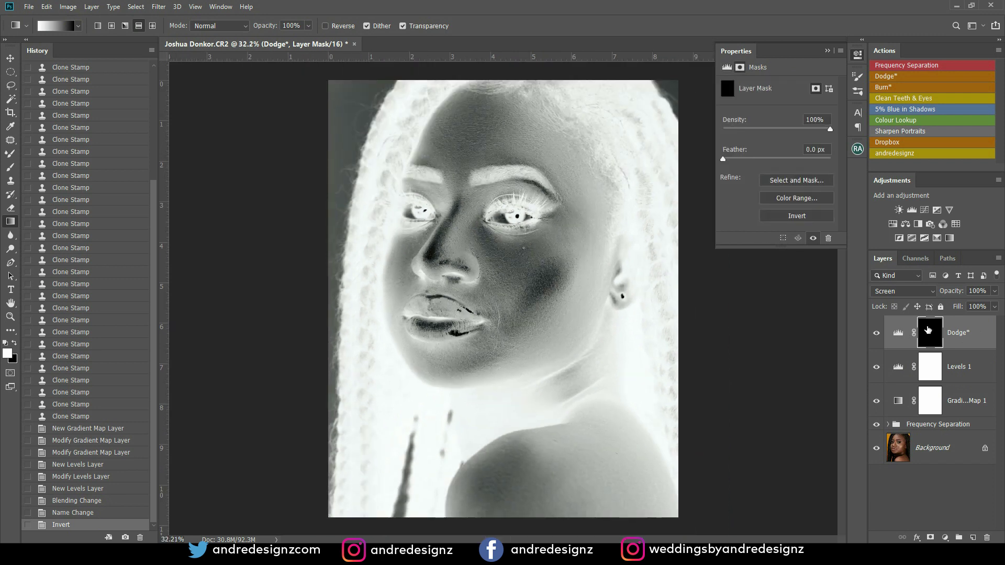
key("b")
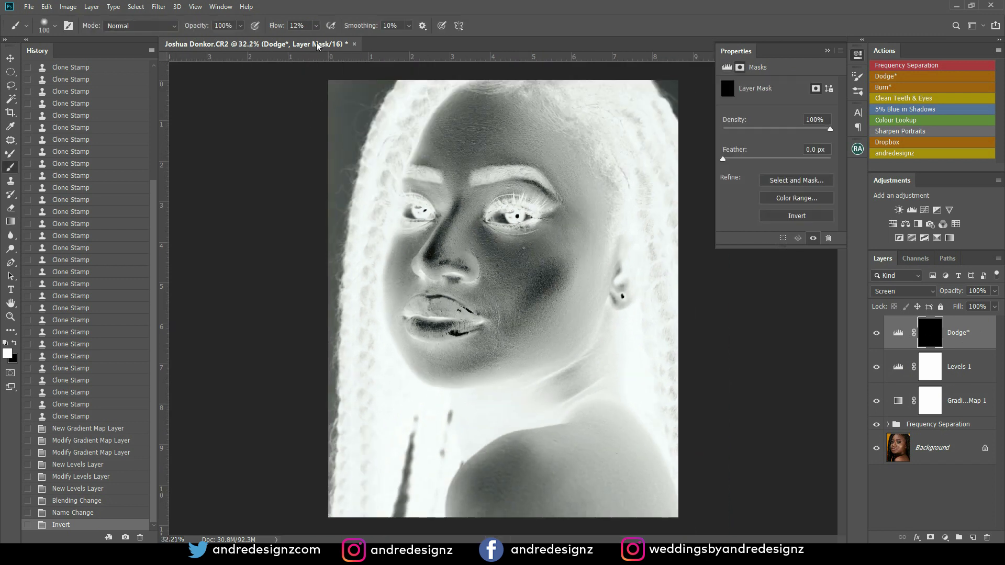
left_click(368, 3)
Run the Burn* action and paint white on its mask over the near cheek highlight with a 200 px brush.
left_click(887, 90)
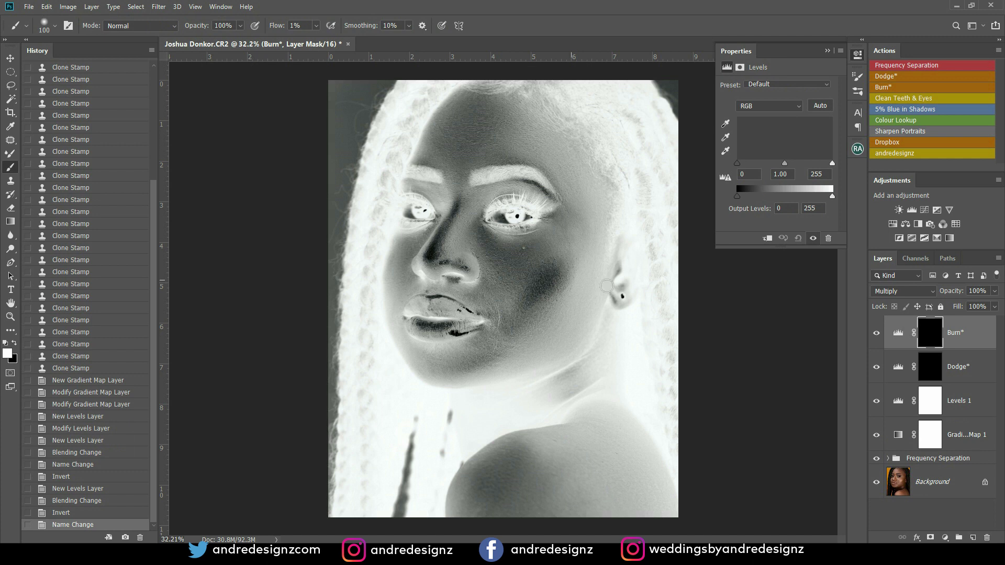
left_click(935, 322)
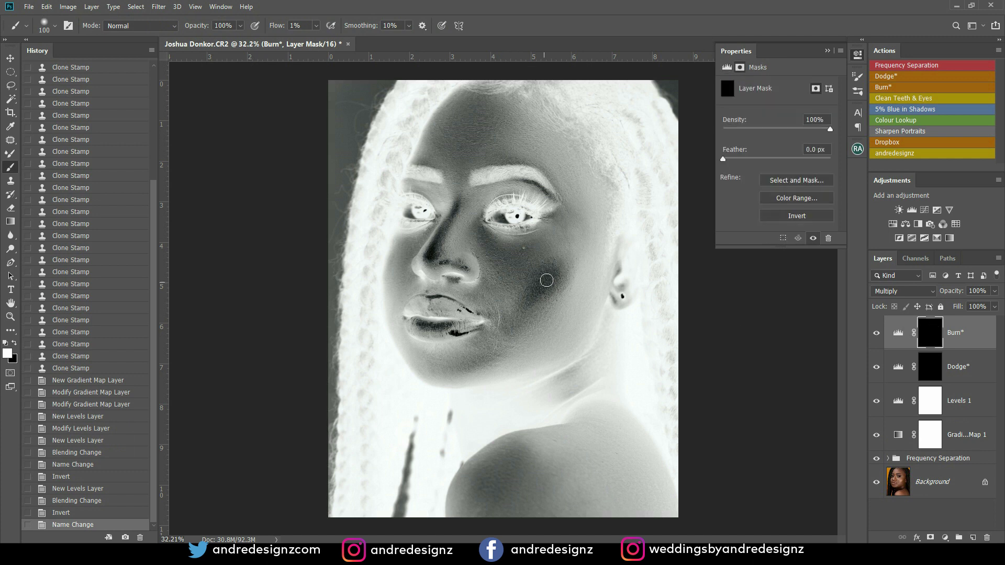
key("bracketright")
key("bracketright")
key("bracketright")
key("bracketright")
mouse_move(551, 277)
left_mouse_down()
mouse_move(505, 336)
mouse_move(508, 315)
mouse_move(552, 276)
mouse_move(547, 299)
mouse_move(541, 276)
mouse_move(557, 261)
mouse_move(518, 314)
left_mouse_up()
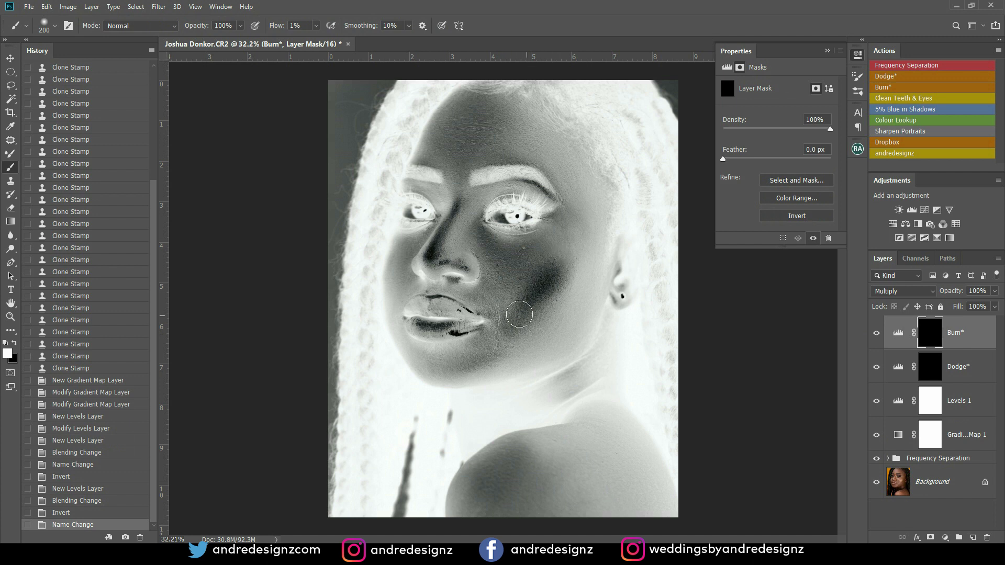
Hide the Gradient Map 1 and Levels 1 layers, and turn off the Burn* layer to compare the cheek highlight.
left_click(876, 435)
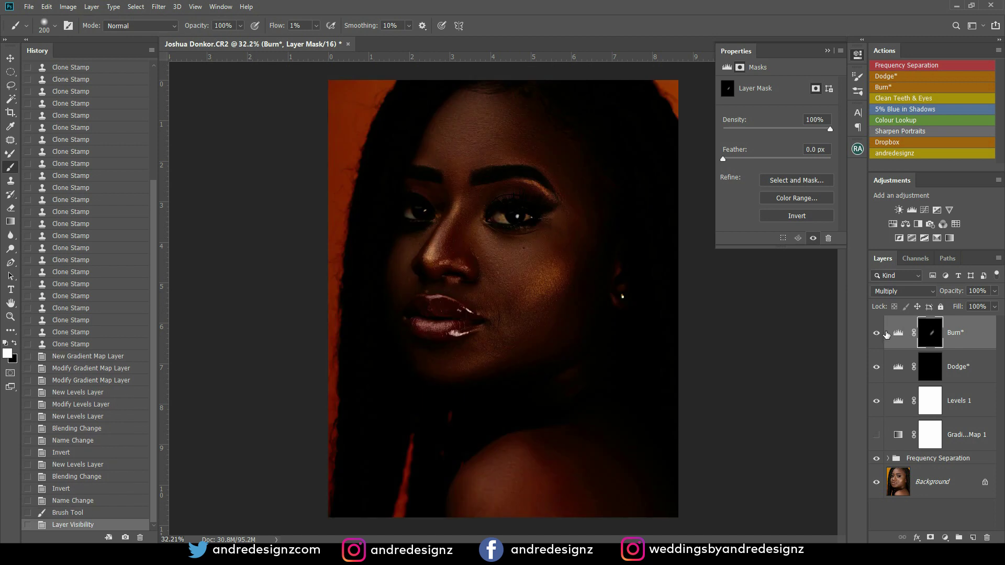
left_click(876, 402)
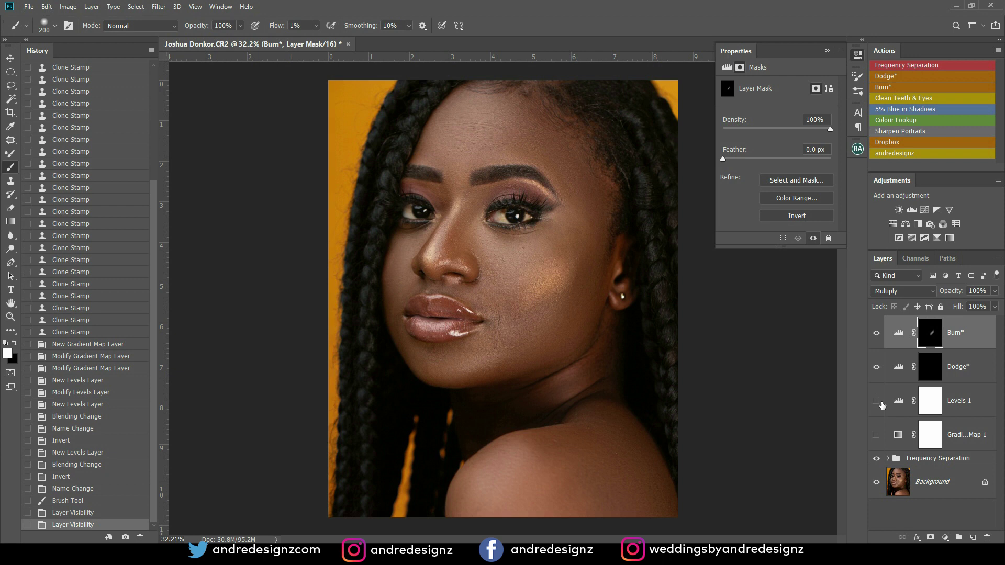
left_click(876, 333)
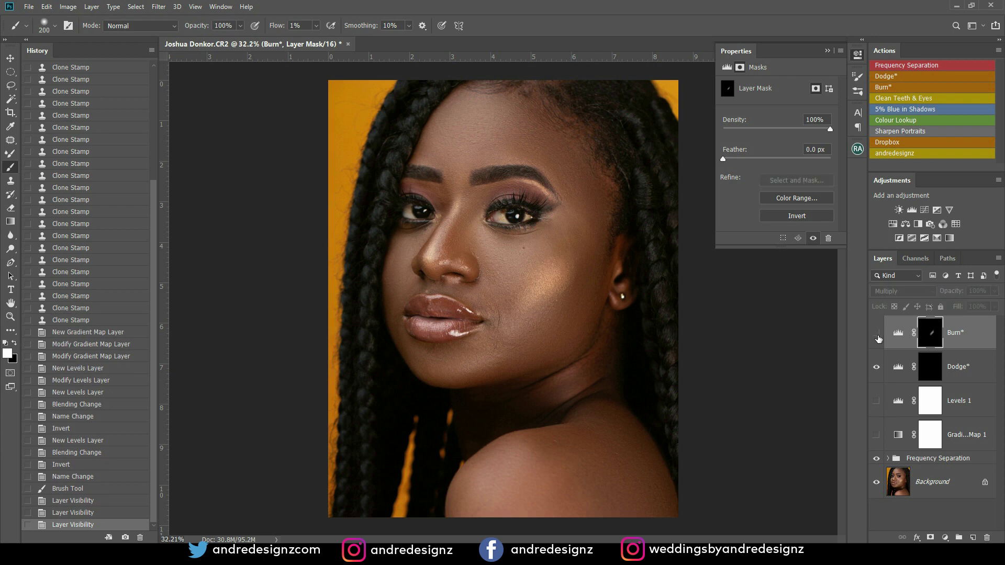
Toggle the visibility of the Burn* layer repeatedly to judge the darkened cheek highlight.
left_click(878, 338)
left_click(878, 337)
left_click(877, 337)
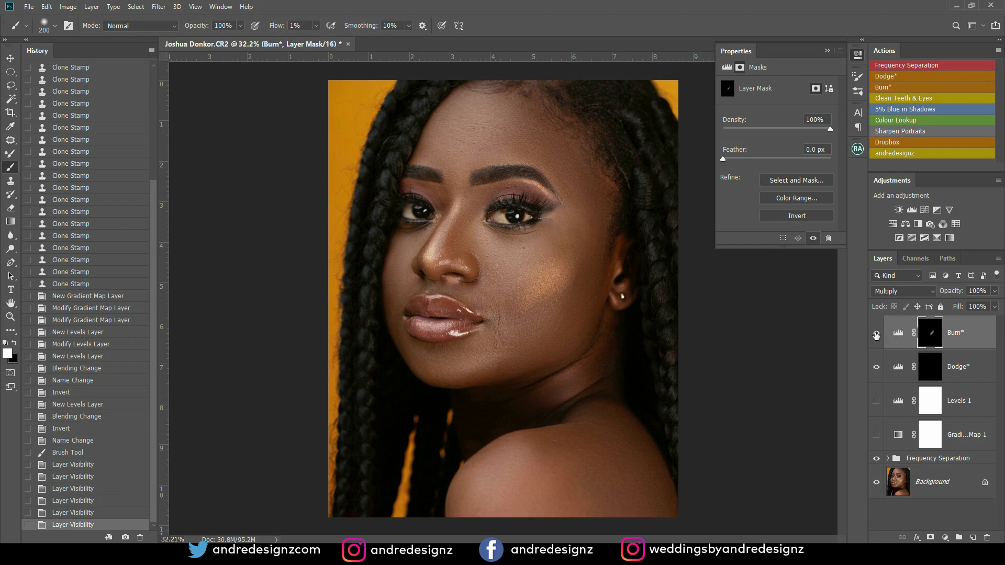
left_click(877, 333)
Delete the Burn*, Dodge*, Levels 1 and Gradient Map 1 layers, keeping the Frequency Separation group and Background.
left_click(899, 333)
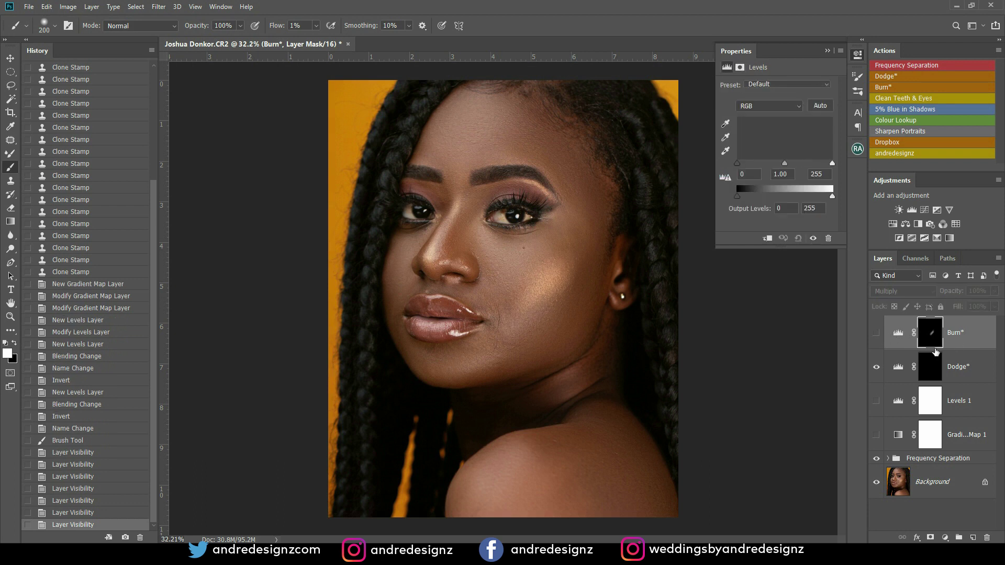
key("Delete")
key("Delete")
key("Delete")
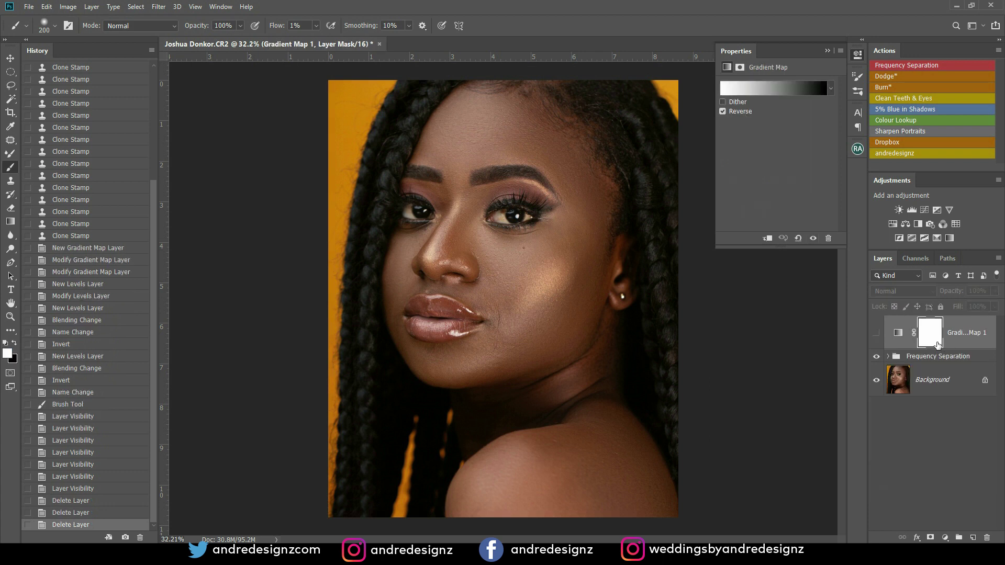
key("Delete")
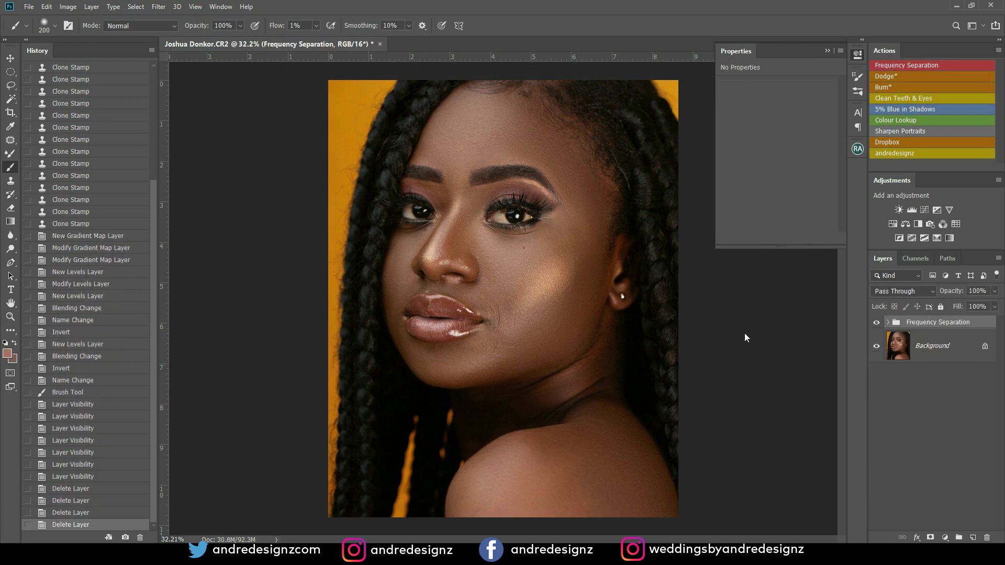
Run the Dodge* action and paint white on its mask between the eyes and along the nose bridge with a 100 px brush.
left_click(708, 284)
left_click(494, 213)
left_click(886, 78)
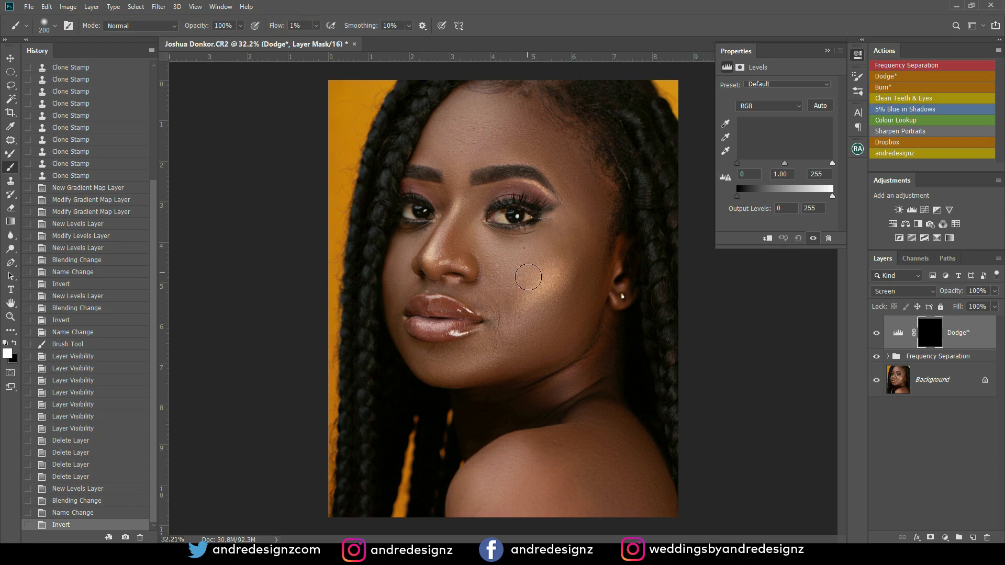
key("bracketleft")
key("bracketleft")
key("bracketleft")
key("bracketleft")
mouse_move(457, 198)
left_mouse_down()
mouse_move(461, 183)
mouse_move(459, 196)
left_mouse_up()
mouse_move(459, 195)
left_mouse_down()
mouse_move(463, 186)
mouse_move(457, 197)
left_mouse_up()
left_click_drag(443, 237, 443, 244)
left_click_drag(446, 230, 445, 236)
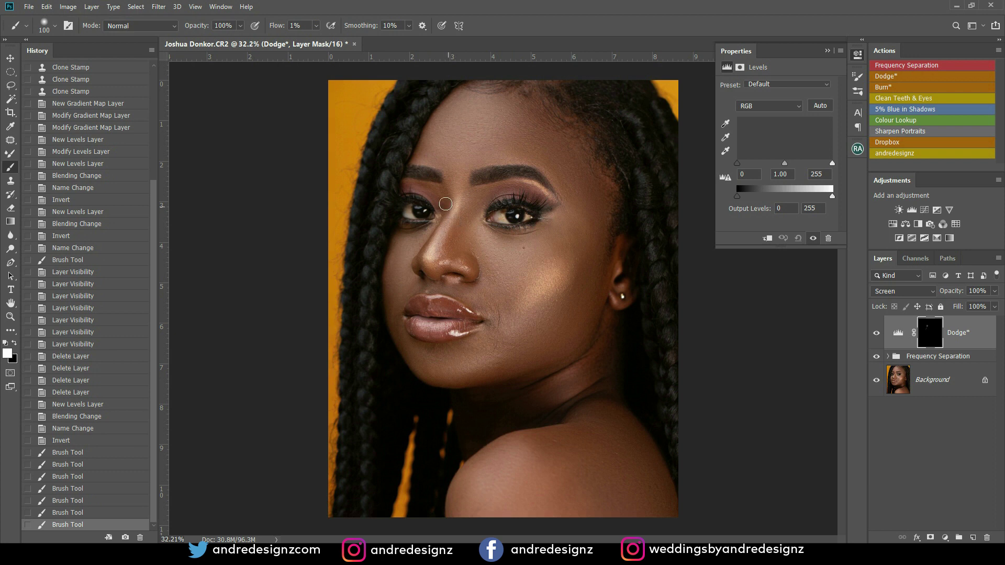
Dodge the cheek area below the near eye on the Dodge* mask with a 200 px brush.
key("bracketright")
key("bracketright")
key("bracketright")
key("bracketright")
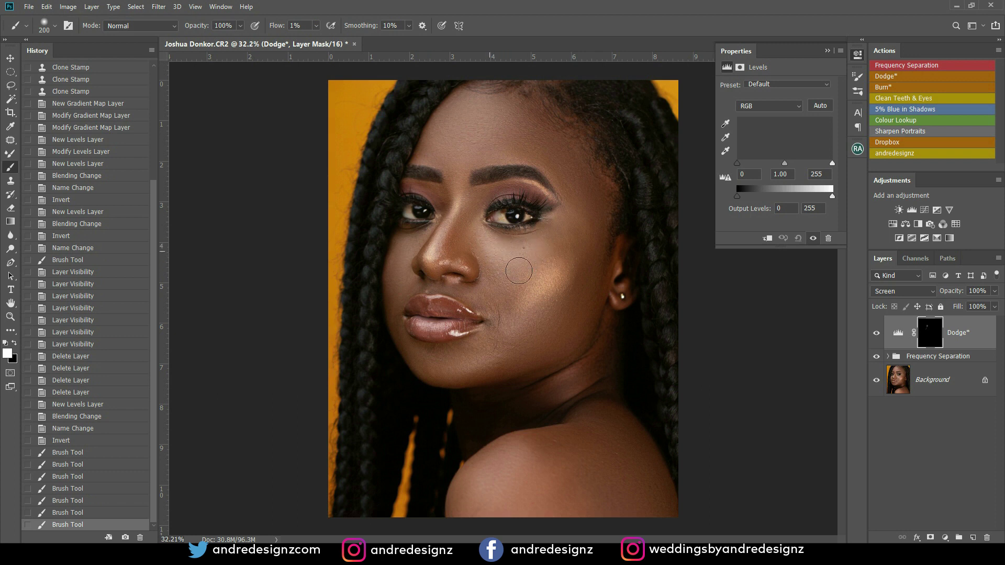
left_click_drag(545, 234, 505, 278)
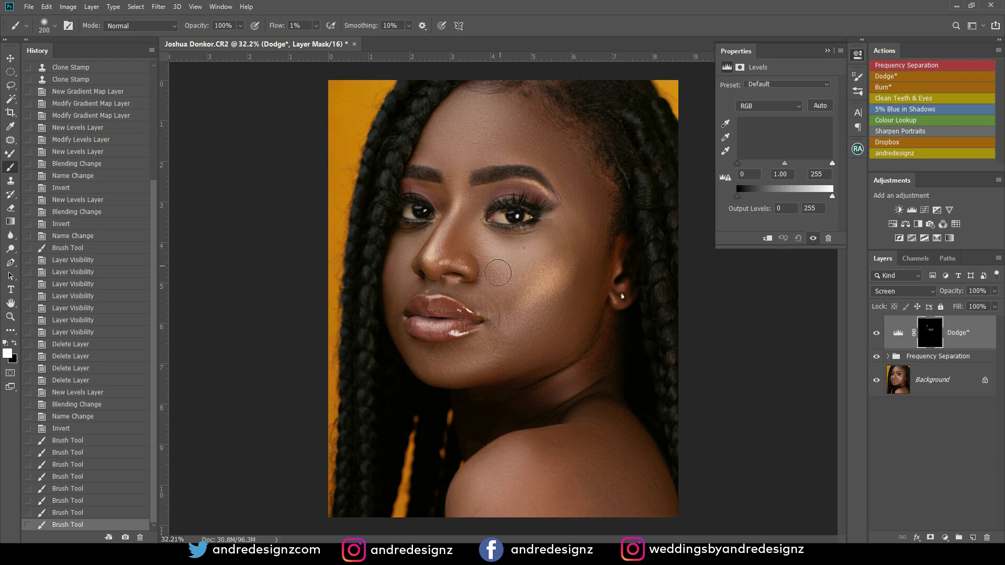
mouse_move(549, 239)
left_mouse_down()
mouse_move(526, 256)
mouse_move(496, 243)
mouse_move(543, 237)
mouse_move(515, 263)
mouse_move(525, 267)
mouse_move(548, 250)
mouse_move(529, 257)
left_mouse_up()
Dodge the far cheek and the area toward the upper lip with a 150 px brush.
key("bracketleft")
key("bracketleft")
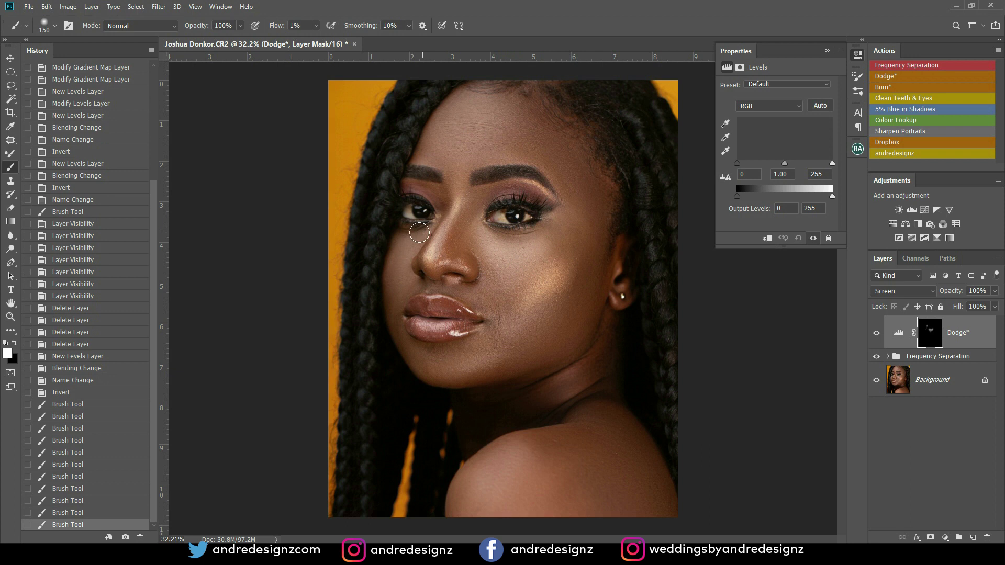
mouse_move(396, 264)
left_mouse_down()
mouse_move(390, 292)
mouse_move(393, 264)
mouse_move(413, 241)
mouse_move(395, 285)
mouse_move(434, 283)
mouse_move(426, 262)
mouse_move(454, 300)
left_mouse_up()
Dodge the chin and forehead with a 175 px brush, and toggle the Dodge* layer to compare.
key("bracketleft")
key("bracketleft")
key("bracketleft")
key("bracketright")
key("bracketright")
key("bracketright")
key("bracketright")
key("bracketright")
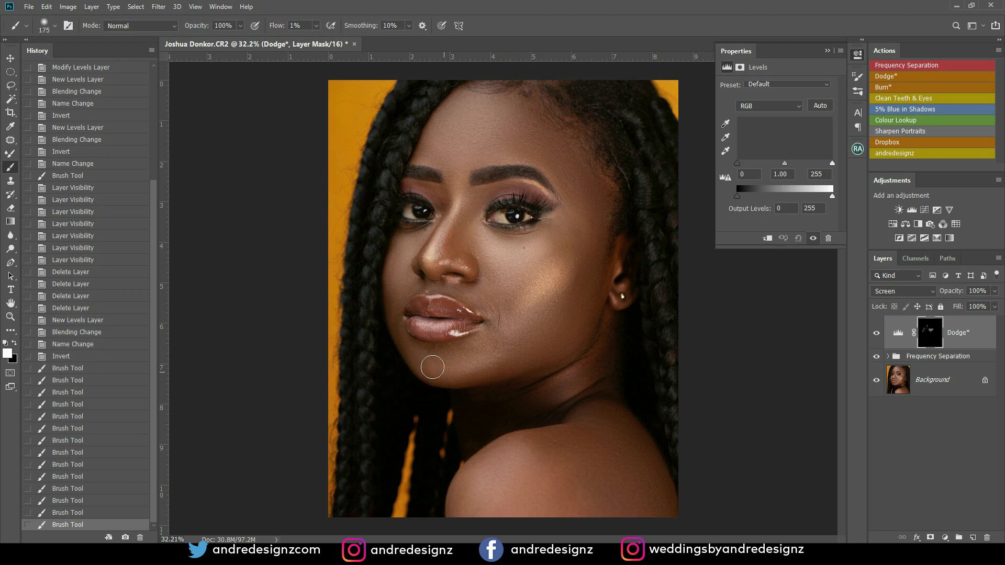
mouse_move(435, 365)
left_mouse_down()
mouse_move(462, 370)
mouse_move(440, 376)
mouse_move(466, 367)
mouse_move(451, 380)
mouse_move(455, 370)
left_mouse_up()
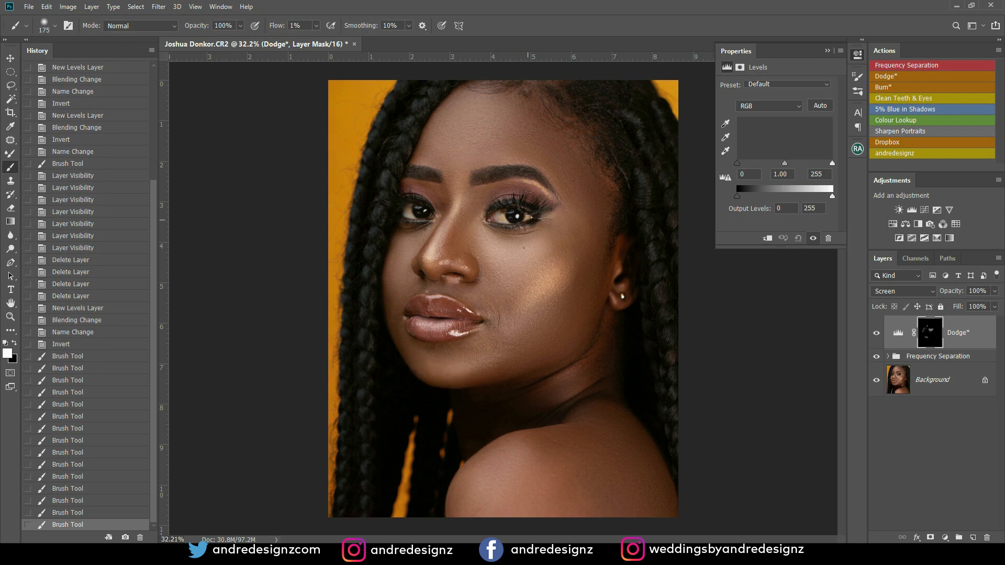
mouse_move(472, 119)
left_mouse_down()
mouse_move(454, 143)
mouse_move(466, 112)
mouse_move(447, 135)
mouse_move(459, 112)
mouse_move(453, 118)
mouse_move(472, 124)
mouse_move(470, 148)
mouse_move(489, 117)
mouse_move(463, 144)
mouse_move(458, 131)
mouse_move(447, 150)
mouse_move(461, 147)
mouse_move(440, 162)
mouse_move(422, 149)
mouse_move(459, 178)
mouse_move(444, 157)
mouse_move(459, 184)
left_mouse_up()
left_click(877, 334)
left_click(877, 334)
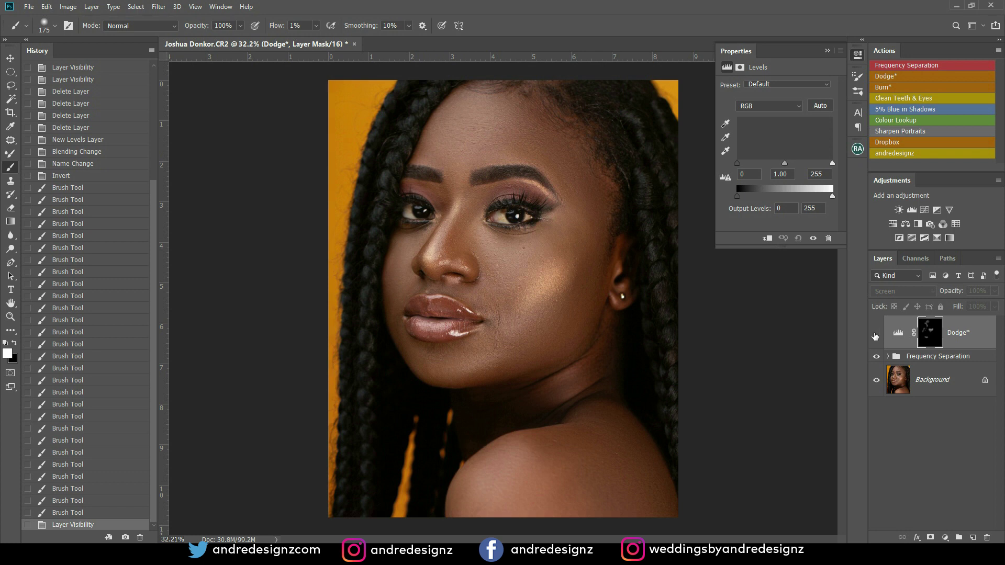
Run the Burn* action and paint white on its mask beside the nose bridge and around the near cheek highlight.
left_click(888, 87)
key("bracketleft")
mouse_move(463, 223)
left_mouse_down()
mouse_move(481, 200)
mouse_move(458, 249)
mouse_move(416, 188)
mouse_move(436, 213)
left_mouse_up()
key("bracketright")
key("bracketright")
key("bracketright")
mouse_move(588, 278)
left_mouse_down()
mouse_move(563, 316)
mouse_move(504, 354)
mouse_move(536, 352)
mouse_move(551, 258)
mouse_move(510, 309)
left_mouse_up()
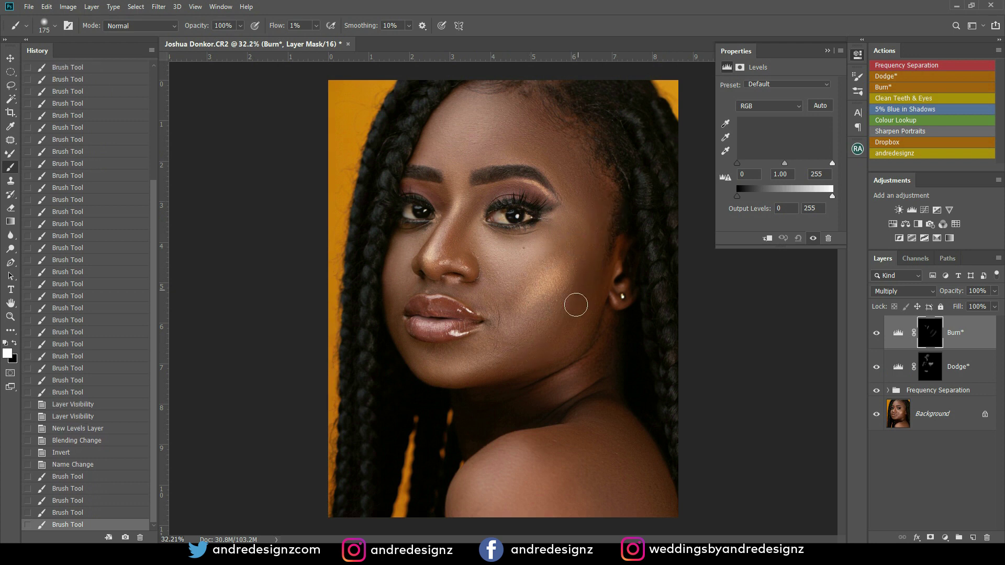
Burn below the lower lip, above the upper lip and beside the mouth corner with an 80 px brush.
key("bracketleft")
key("bracketleft")
key("bracketleft")
key("bracketleft")
mouse_move(431, 349)
left_mouse_down()
mouse_move(445, 348)
mouse_move(426, 352)
left_mouse_up()
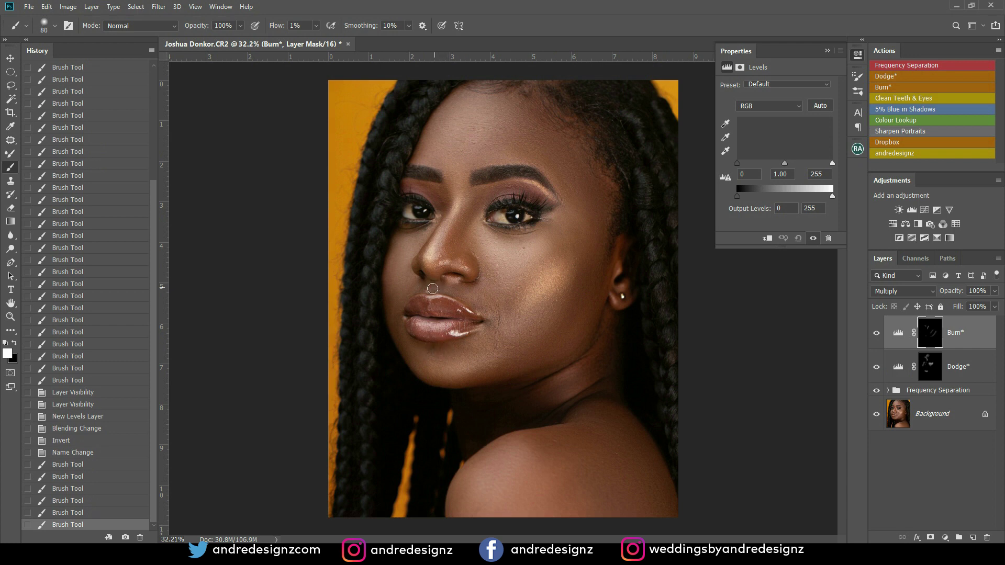
left_click_drag(432, 293, 471, 288)
left_click_drag(504, 335, 520, 345)
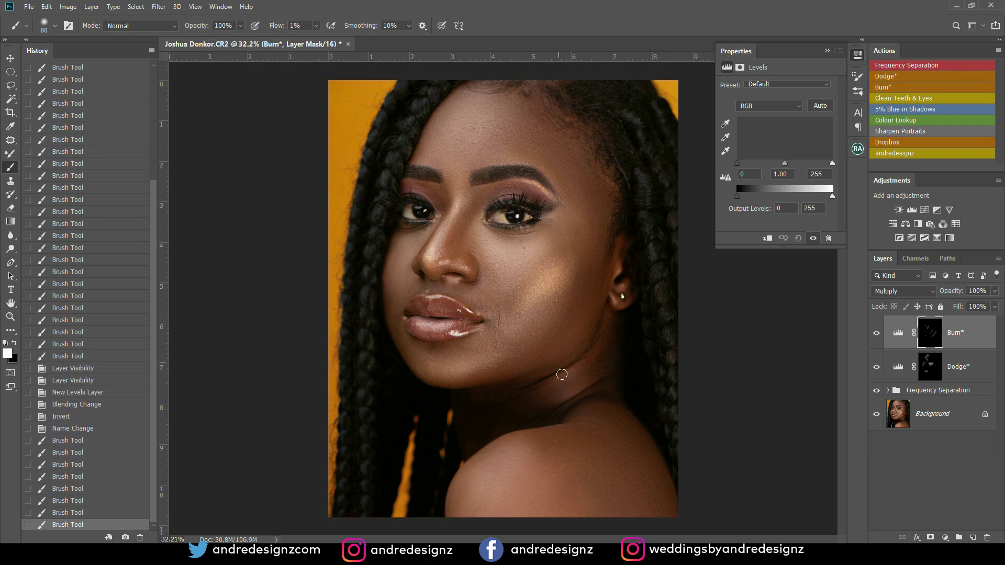
Burn the edges of the shoulder on the Burn* mask with a 400 px brush.
key("bracketright")
key("bracketright")
key("bracketright")
key("bracketright")
key("bracketright")
key("bracketright")
key("bracketright")
key("bracketright")
key("bracketright")
mouse_move(587, 506)
left_mouse_down()
mouse_move(565, 472)
mouse_move(607, 528)
mouse_move(657, 457)
left_mouse_up()
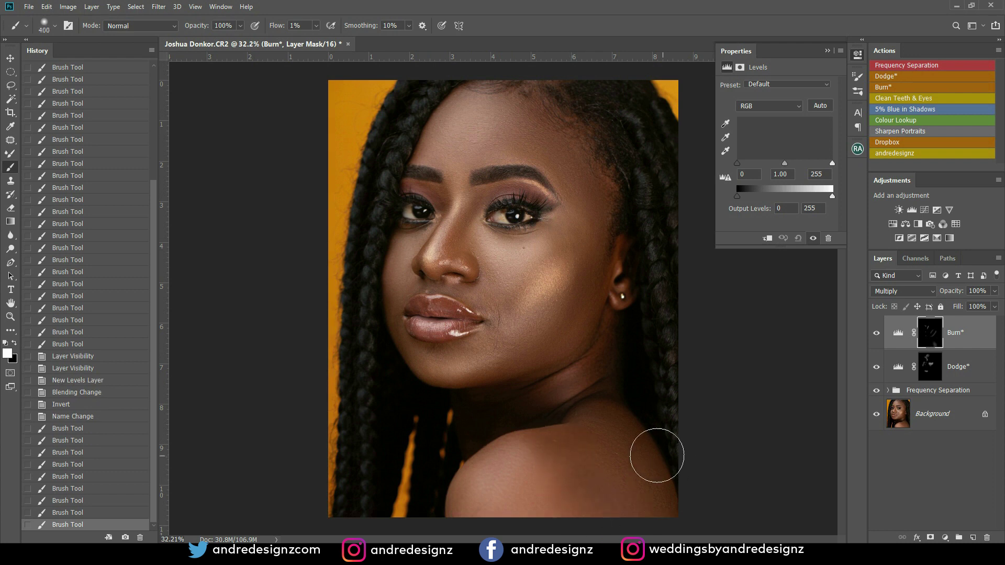
left_click_drag(625, 496, 467, 508)
left_click_drag(465, 489, 552, 427)
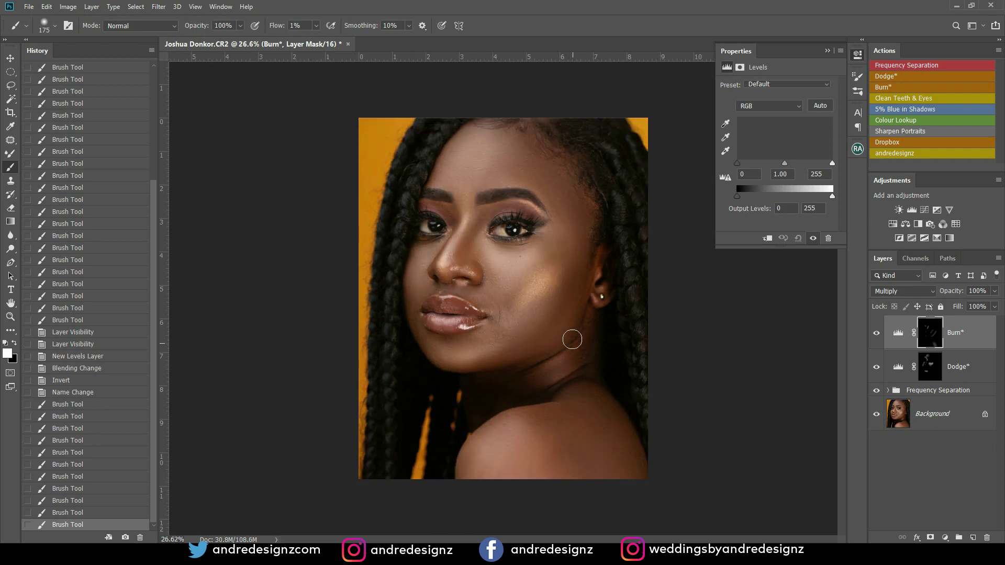
Burn from the near temple down the outer cheek with a 175 px brush and inspect the skin up close.
scroll(596, 224, "up", 3)
mouse_move(601, 226)
left_mouse_down()
mouse_move(574, 212)
mouse_move(563, 229)
mouse_move(560, 180)
mouse_move(550, 236)
mouse_move(552, 186)
mouse_move(581, 184)
mouse_move(570, 255)
mouse_move(554, 269)
mouse_move(560, 166)
mouse_move(555, 315)
left_mouse_up()
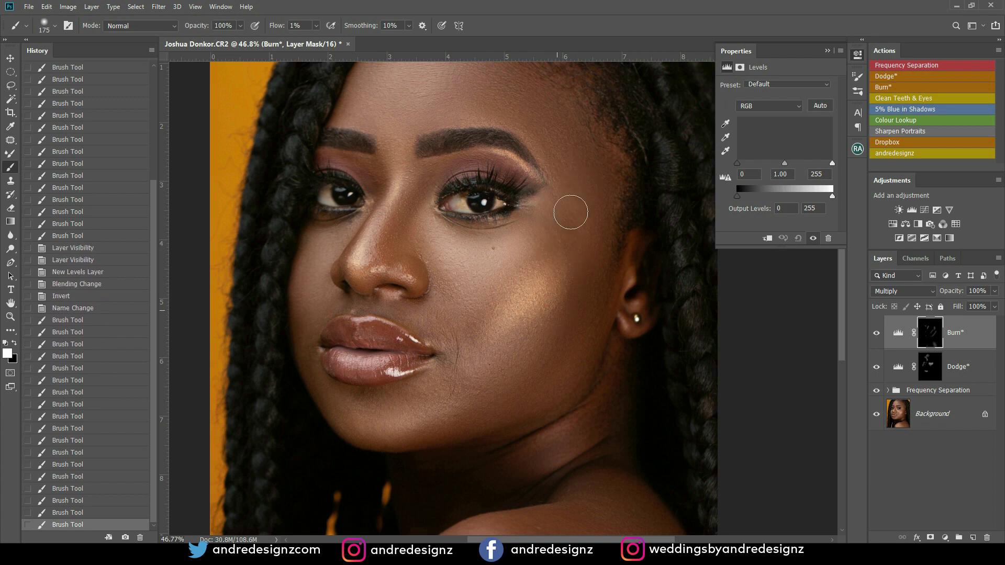
scroll(567, 211, "down", 4)
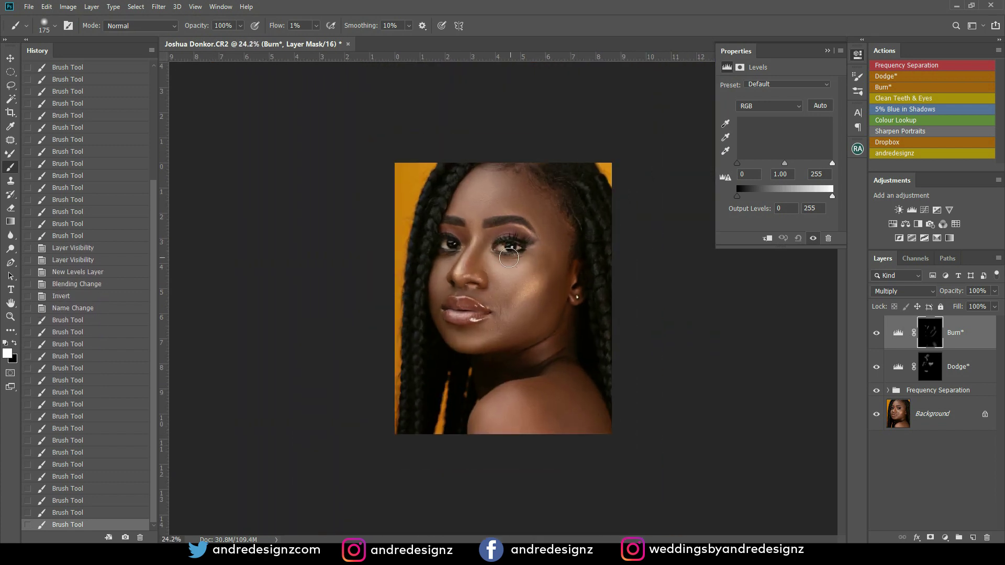
scroll(510, 255, "up", 4)
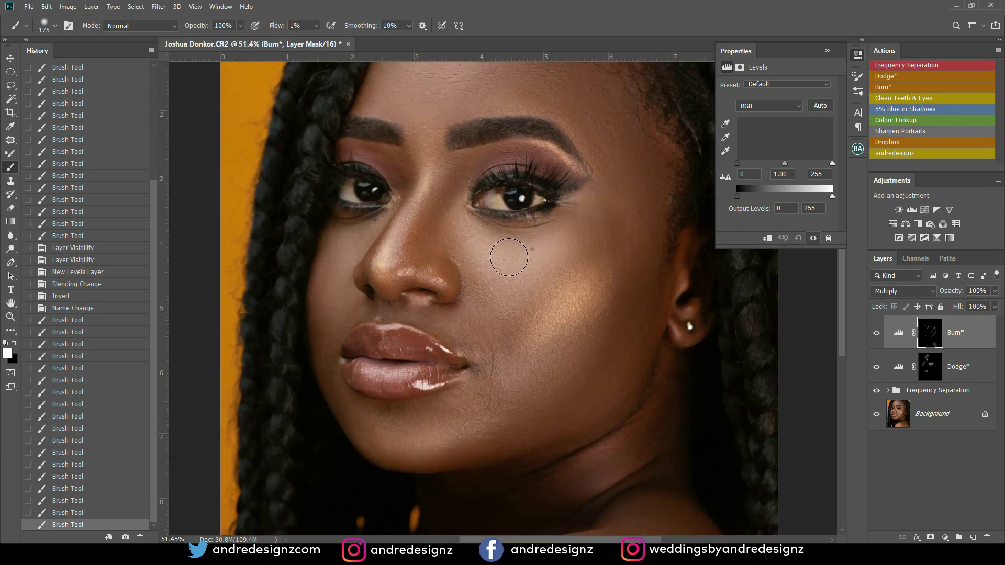
scroll(509, 257, "up", 3)
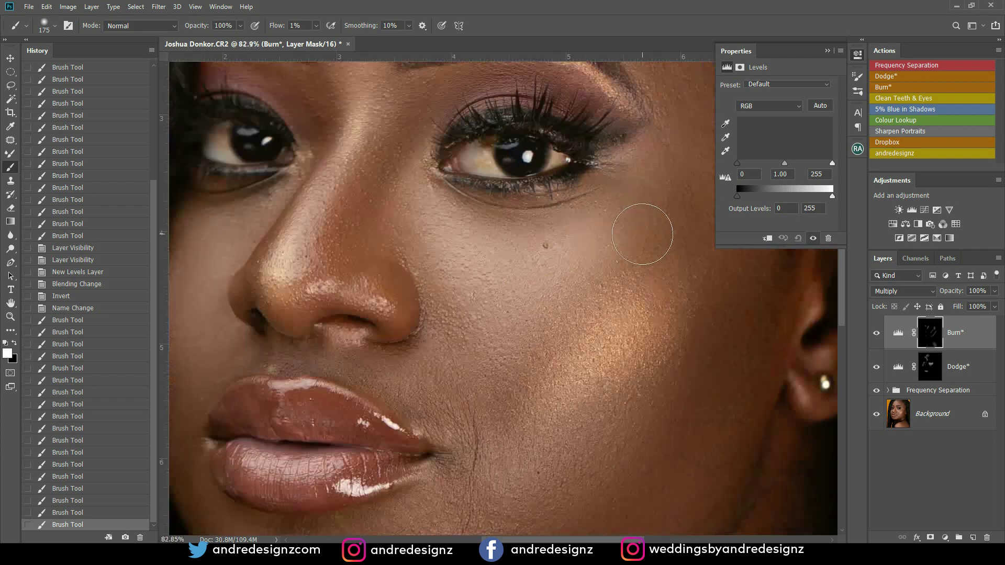
scroll(642, 234, "down", 5)
scroll(641, 328, "up", 1)
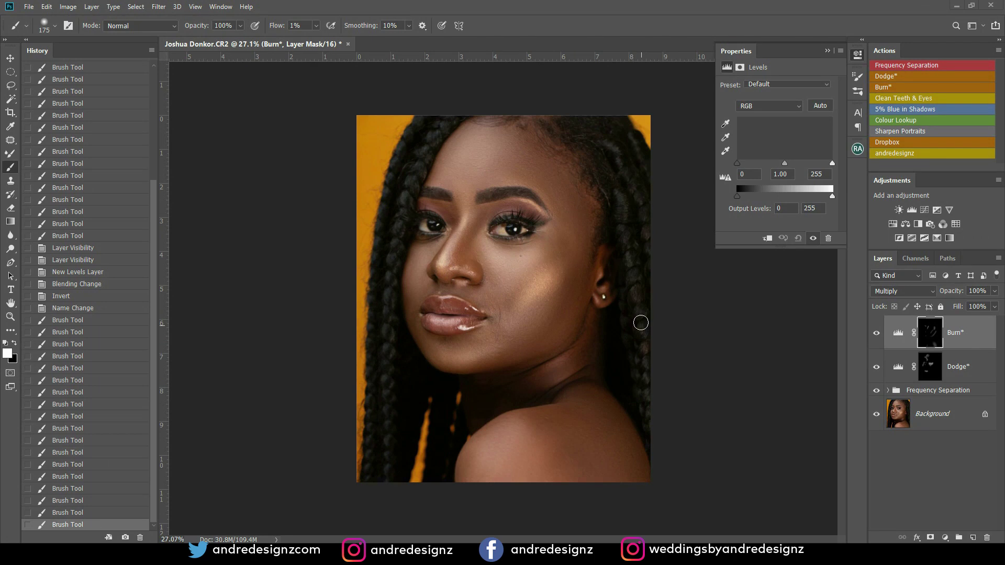
Show only the Background layer and restore all layers, twice, to compare before and after.
left_click(875, 417, "alt")
left_click(876, 417, "alt")
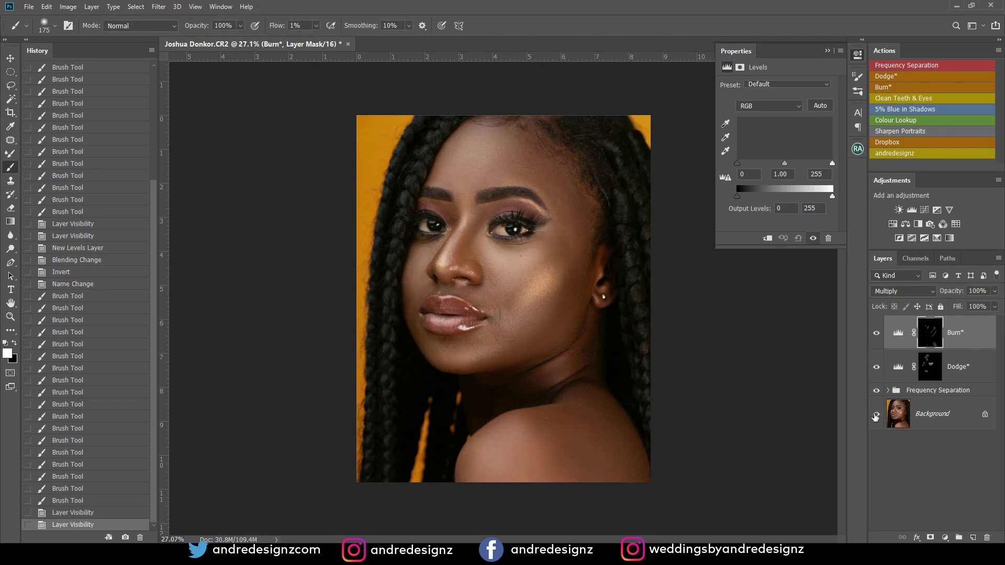
left_click(876, 417, "alt")
left_click(876, 418, "alt")
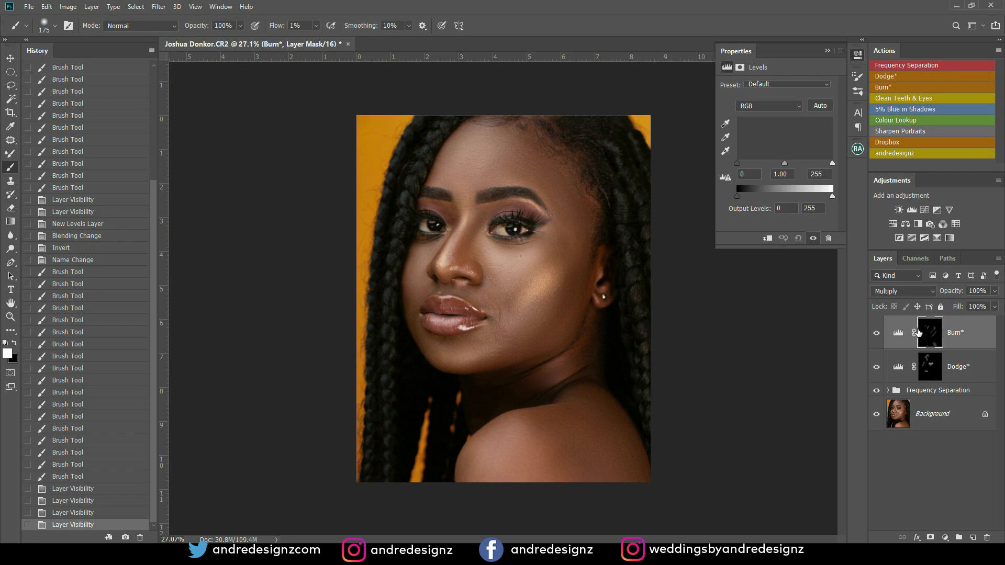
Run the 5% Blue in Shadows action, and compare the result with the original and without the Color Balance layer.
left_click(884, 111)
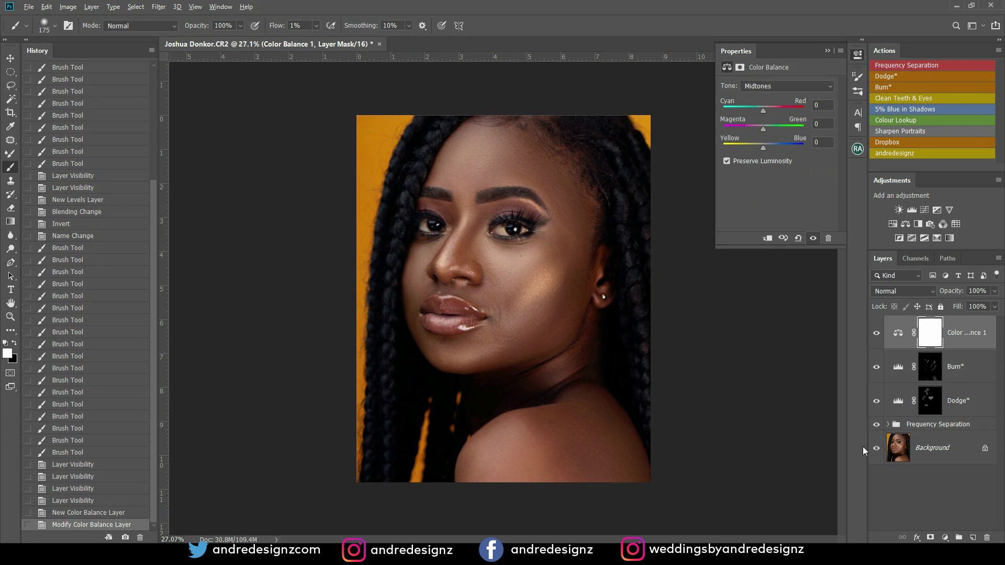
left_click(876, 449, "alt")
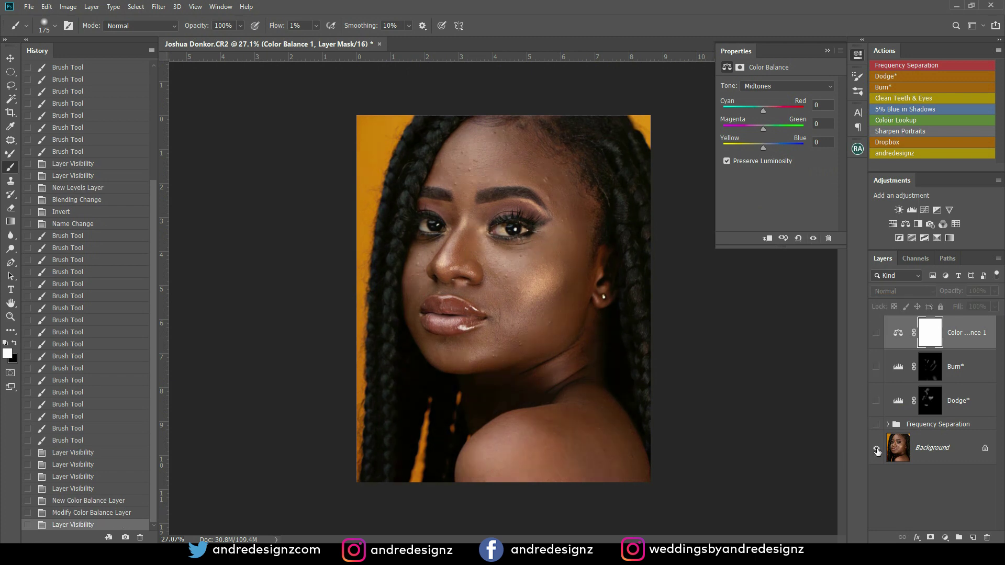
left_click(876, 450, "alt")
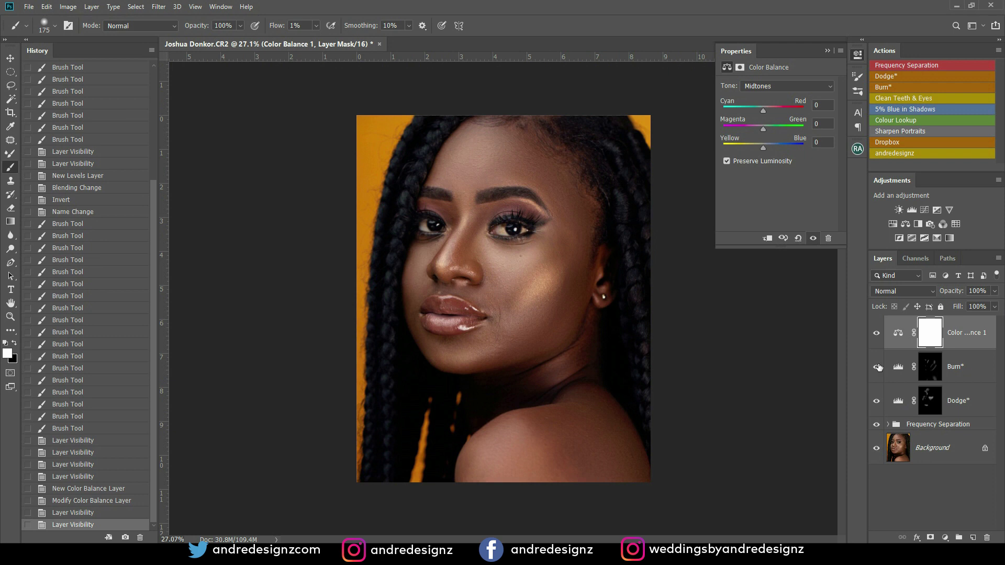
left_click(875, 334)
left_click(876, 337)
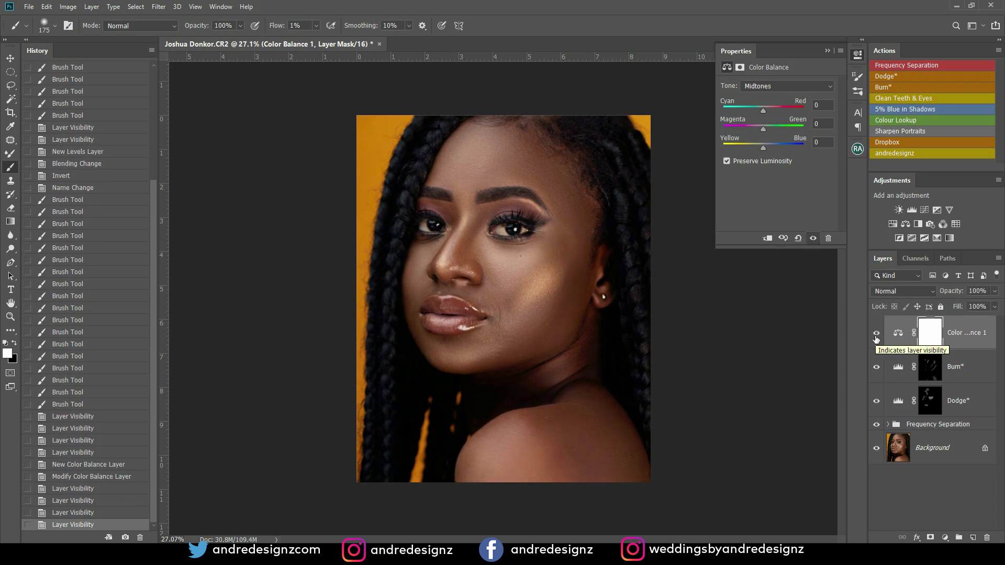
Run the Clean Teeth & Eyes action and set the brush to 30% flow and 45 px.
scroll(516, 227, "up", 5)
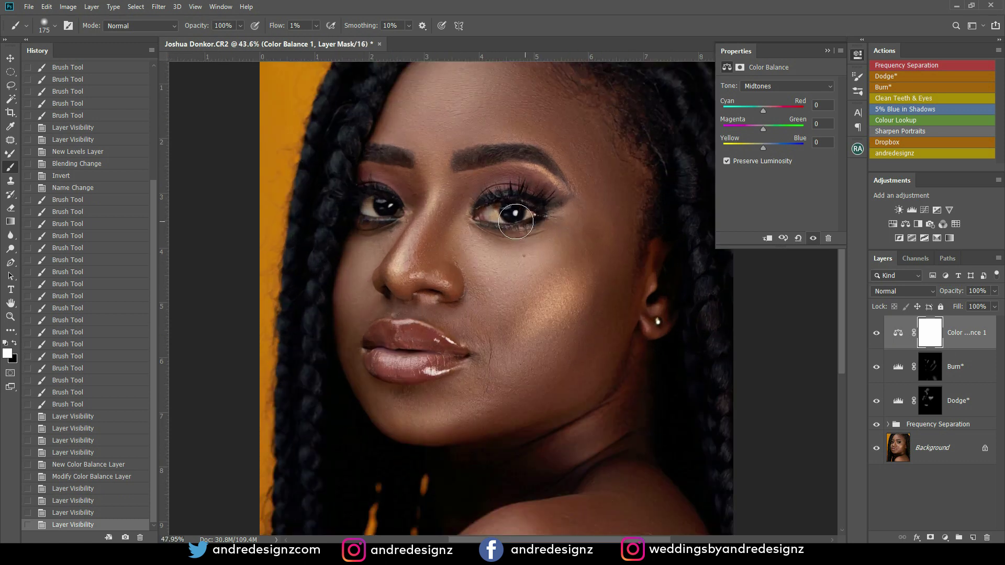
scroll(490, 215, "up", 1)
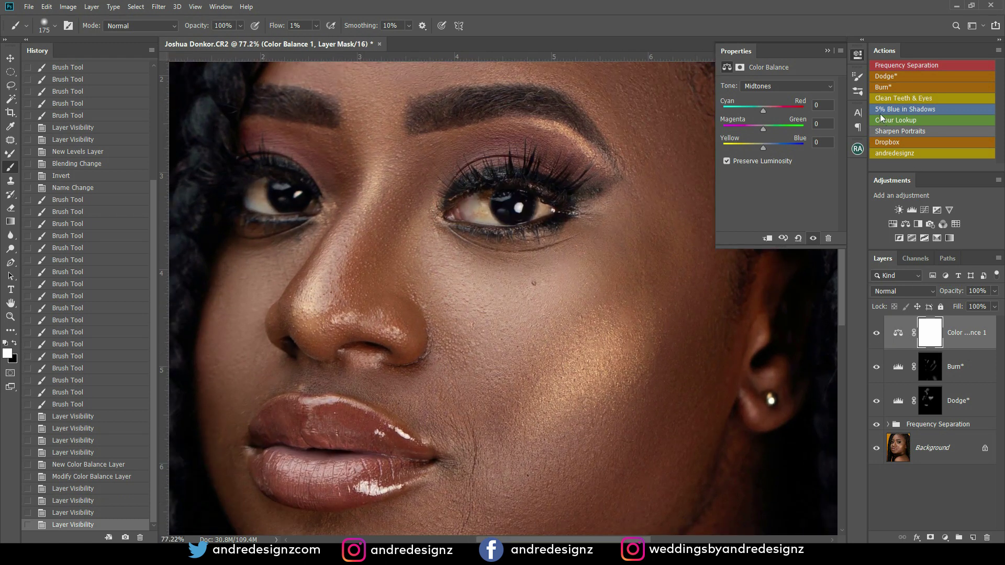
left_click(895, 99)
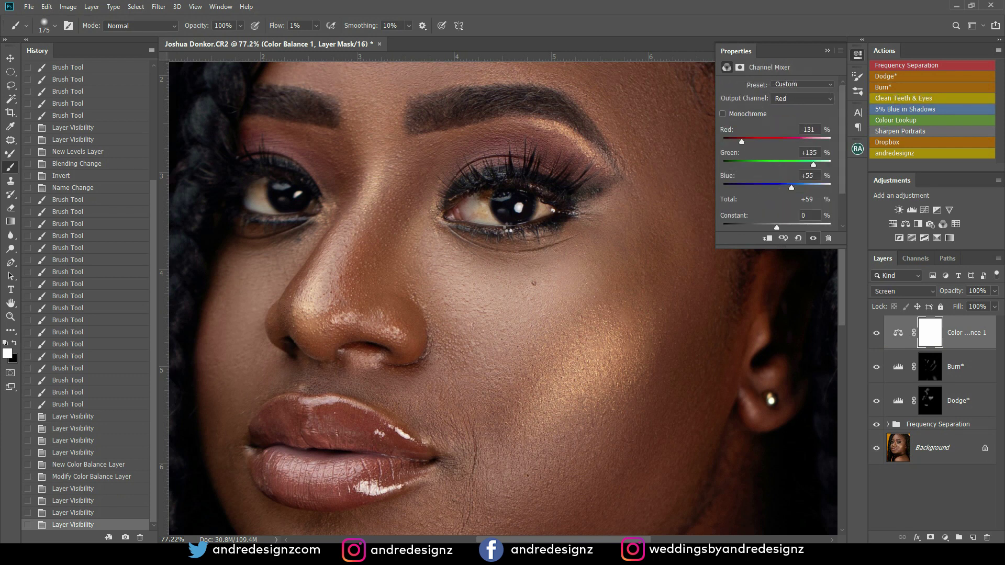
left_click(316, 26)
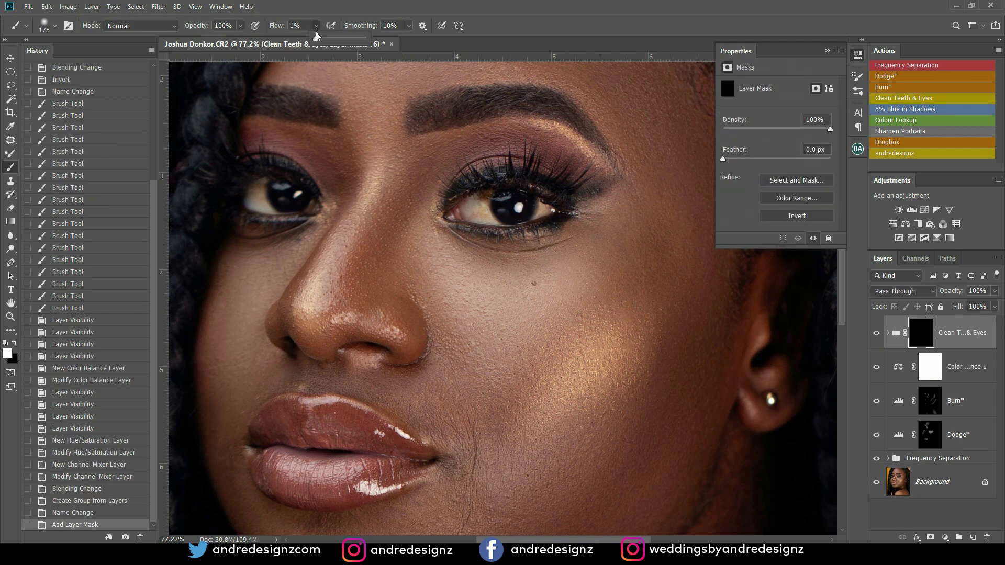
left_click(353, 19)
key("[")
key("[")
key("[")
key("[")
key("[")
key("[")
Paint white on the Clean Teeth & Eyes mask over the whites of both eyes.
left_click_drag(470, 217, 486, 211)
left_click(484, 213)
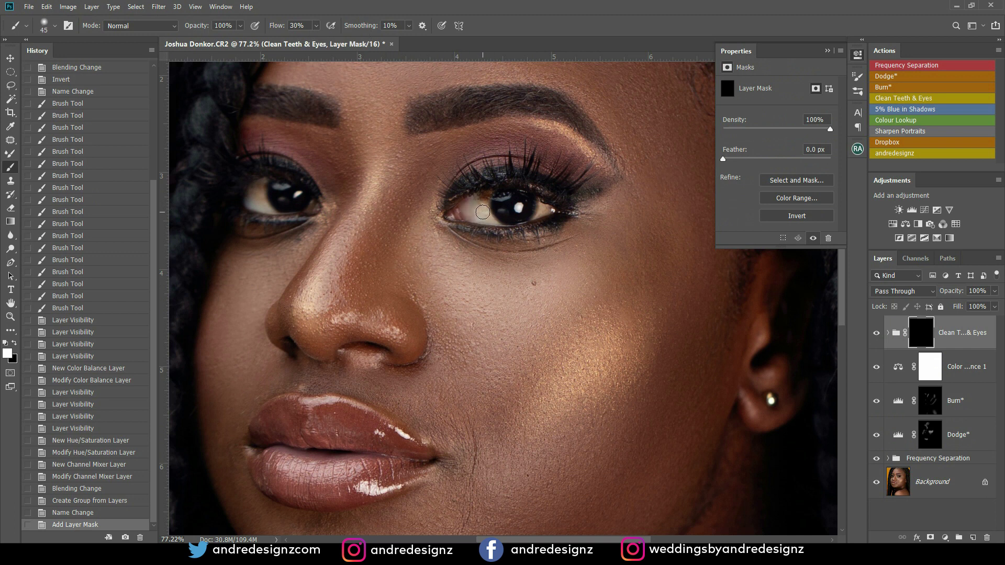
left_click(482, 212)
left_click(482, 207)
left_click(479, 212)
left_click(477, 212)
left_click(469, 213)
left_click(487, 214)
left_click(493, 218)
left_click(542, 209)
left_click(540, 214)
left_click(547, 206)
left_click(264, 195)
left_click(260, 197)
left_click(256, 200)
left_click(262, 199)
left_click(322, 231)
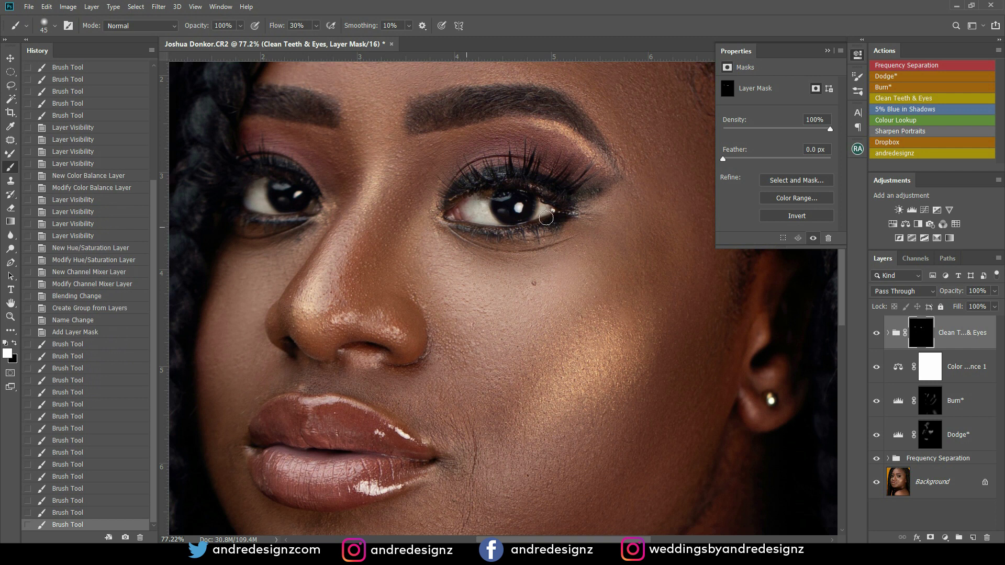
Save the finished portrait retouch so the edited TIFF goes back to the Lightroom library.
scroll(704, 247, "down", 6)
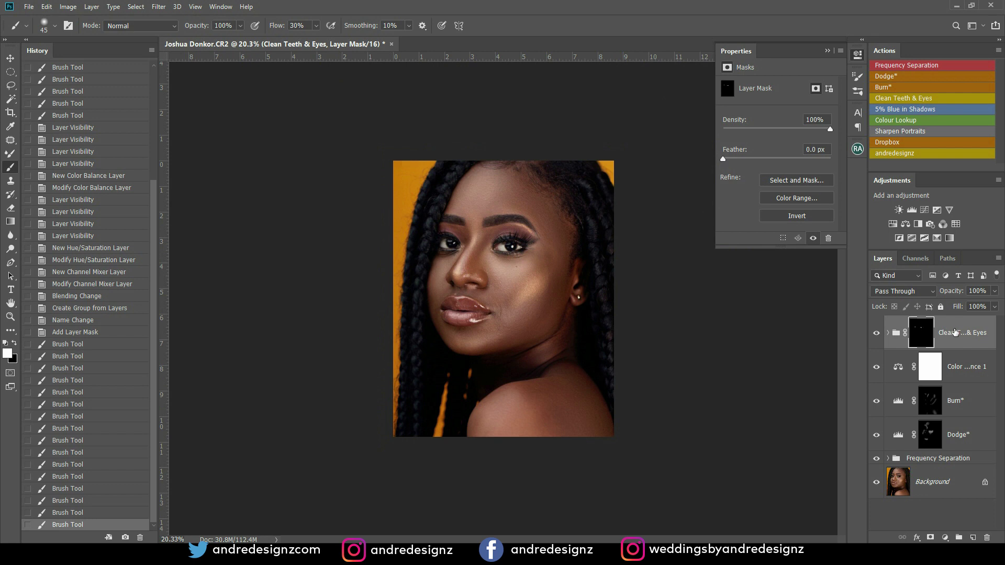
key("ctrl+shift+e")
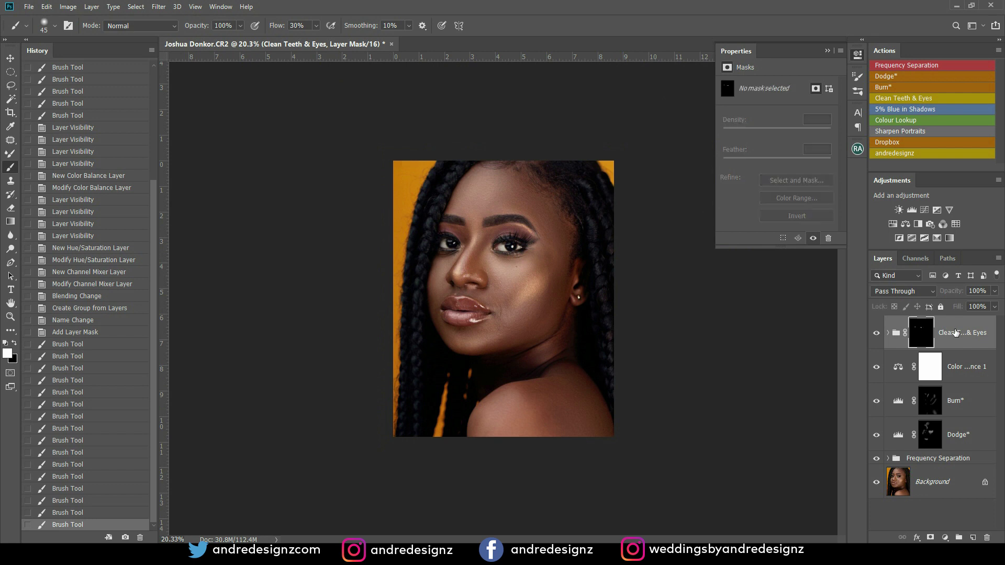
key("ctrl+s")
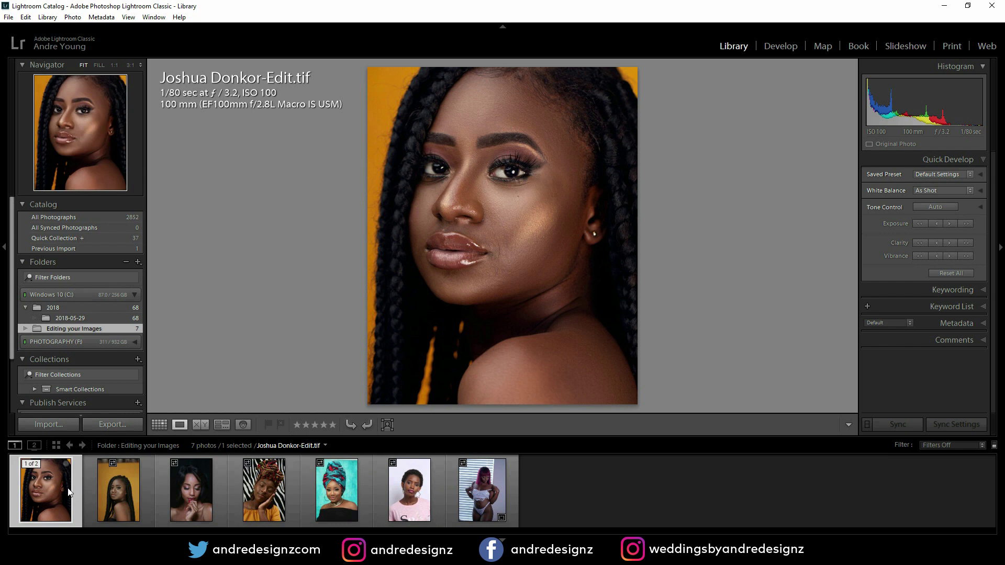
Compare the edited TIFF with the original CR2 in the Lightroom library and move on to the following portrait.
key("Right")
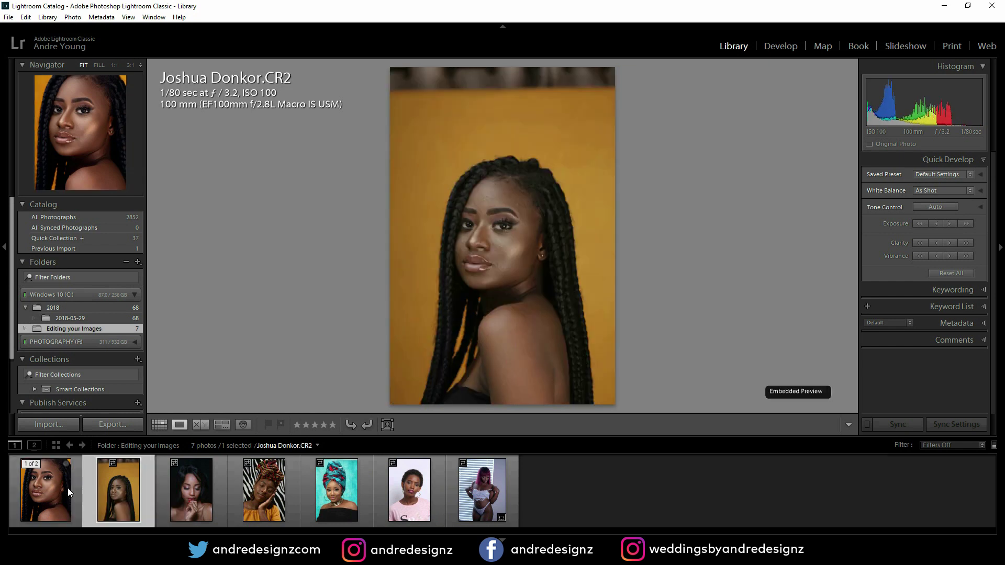
key("Left")
key("Right")
key("Right")
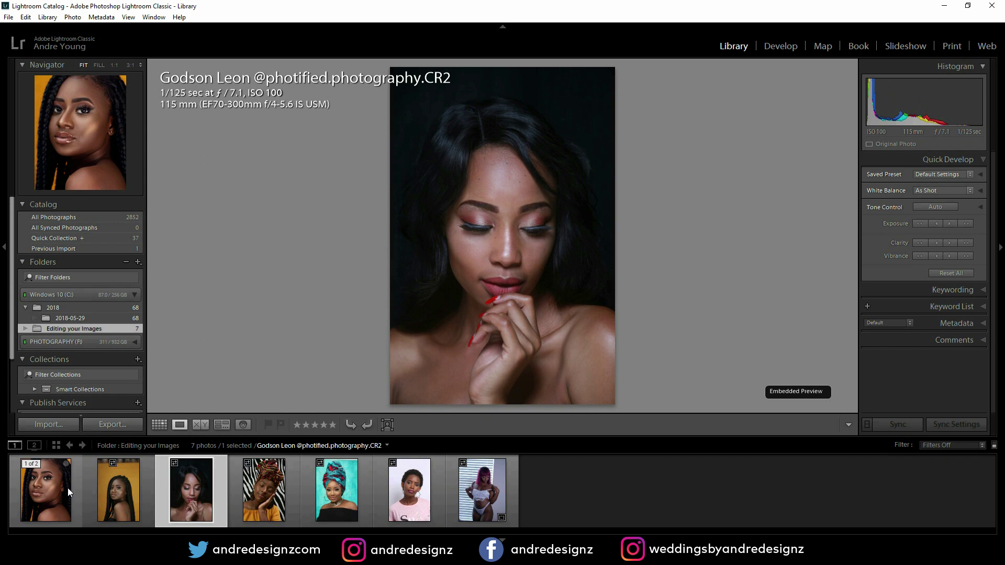